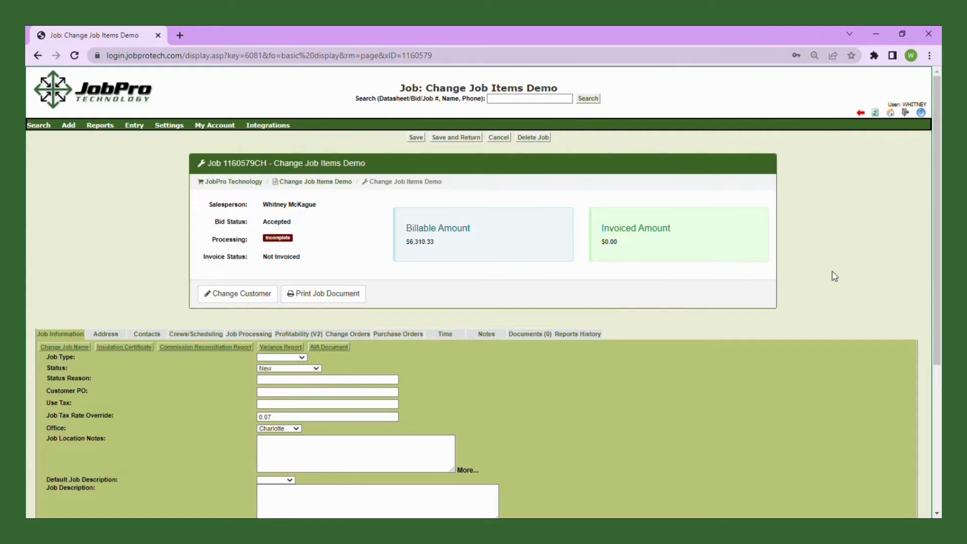
- Create a change order bid for the job, using the Charlotte office and the Blank Template
{"action": "left_click", "coordinate": [347, 335]}
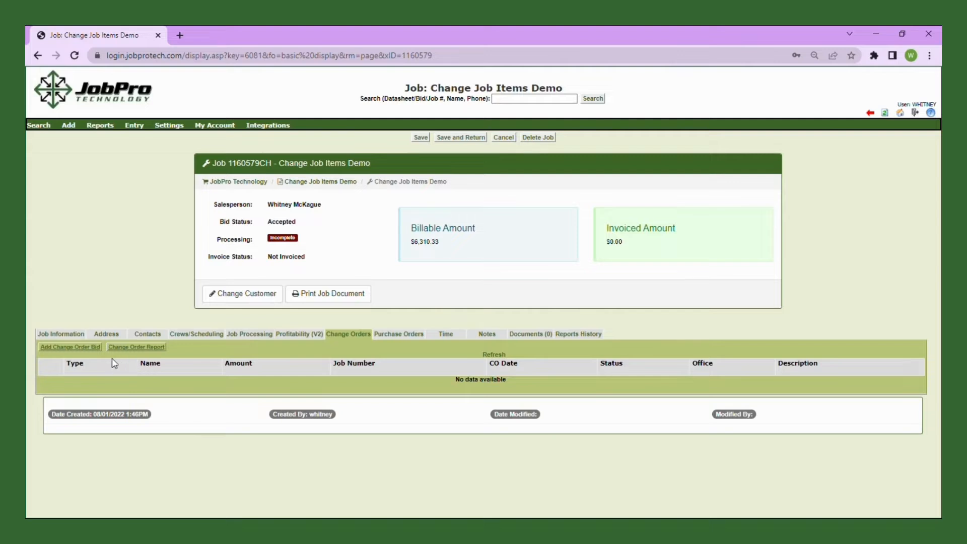
{"action": "left_click", "coordinate": [83, 348]}
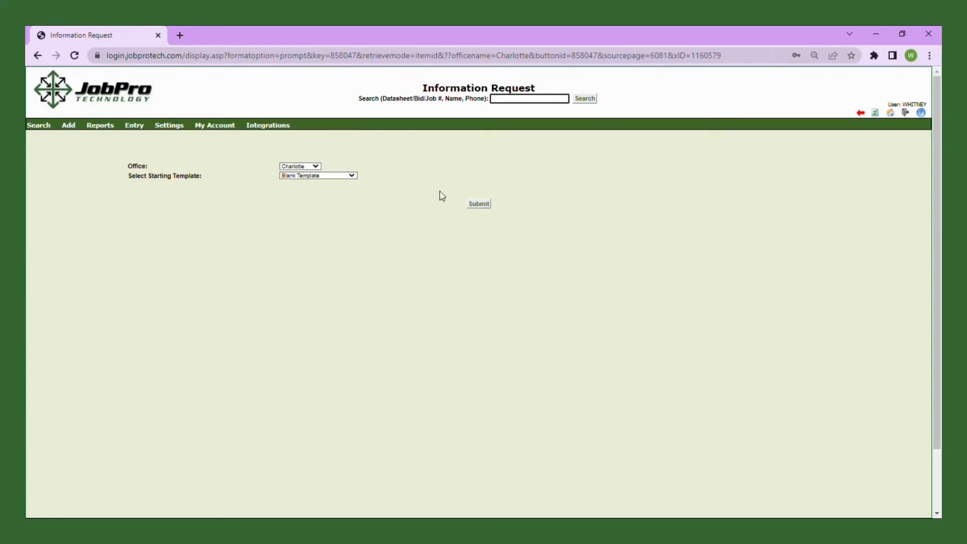
{"action": "left_click", "coordinate": [475, 209]}
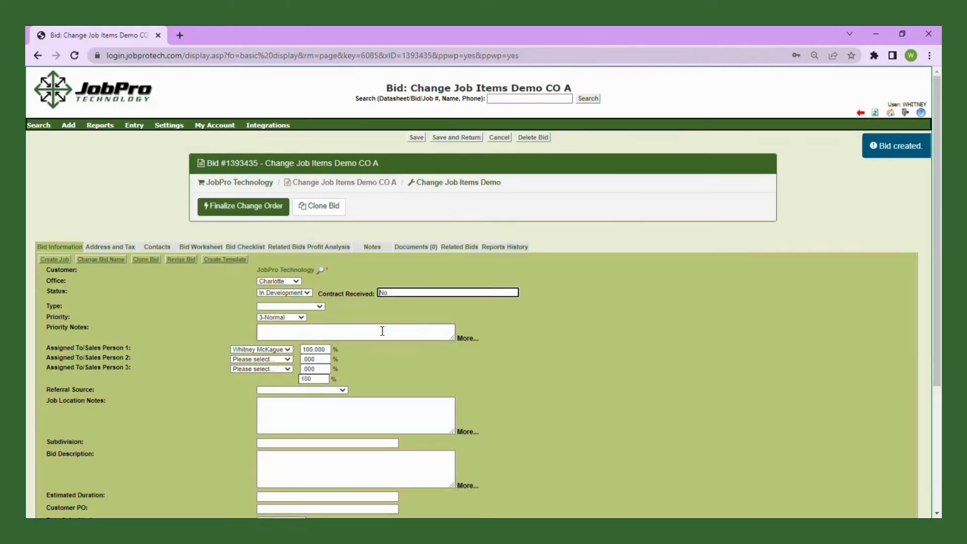
- Add the 5.5" Open Cell item to the change order's bid worksheet with a quantity of 500 Sq Ft
{"action": "left_click", "coordinate": [182, 249]}
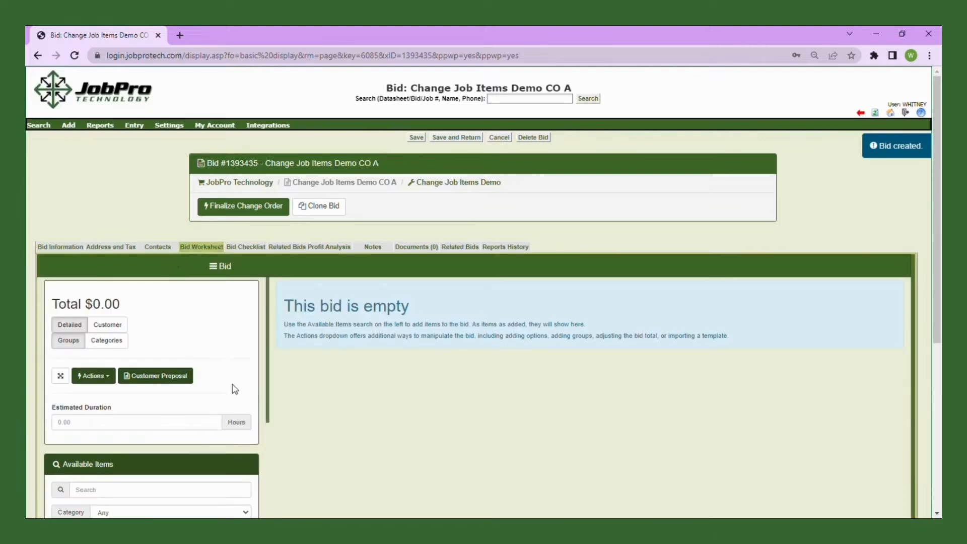
{"action": "scroll", "coordinate": [188, 461], "scroll_direction": "down", "scroll_amount": 1}
{"action": "scroll", "coordinate": [189, 460], "scroll_direction": "down", "scroll_amount": 1}
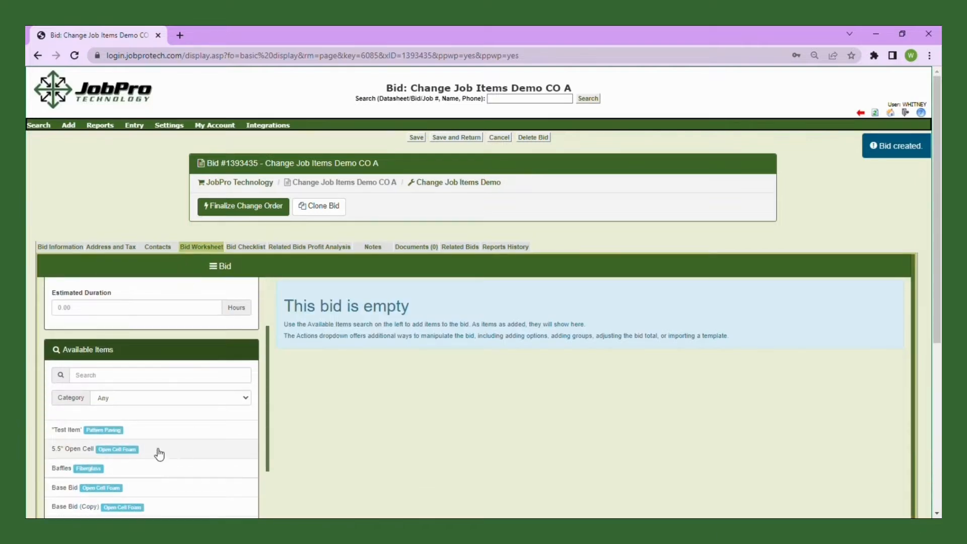
{"action": "left_click", "coordinate": [76, 448]}
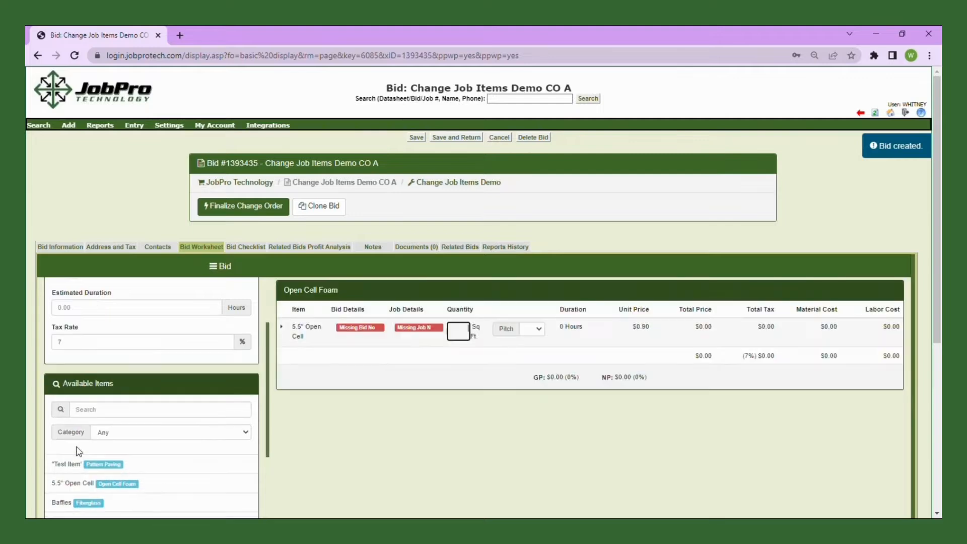
{"action": "left_click", "coordinate": [473, 333]}
{"action": "type", "text": "500"}
{"action": "scroll", "coordinate": [204, 372], "scroll_direction": "up", "scroll_amount": 3}
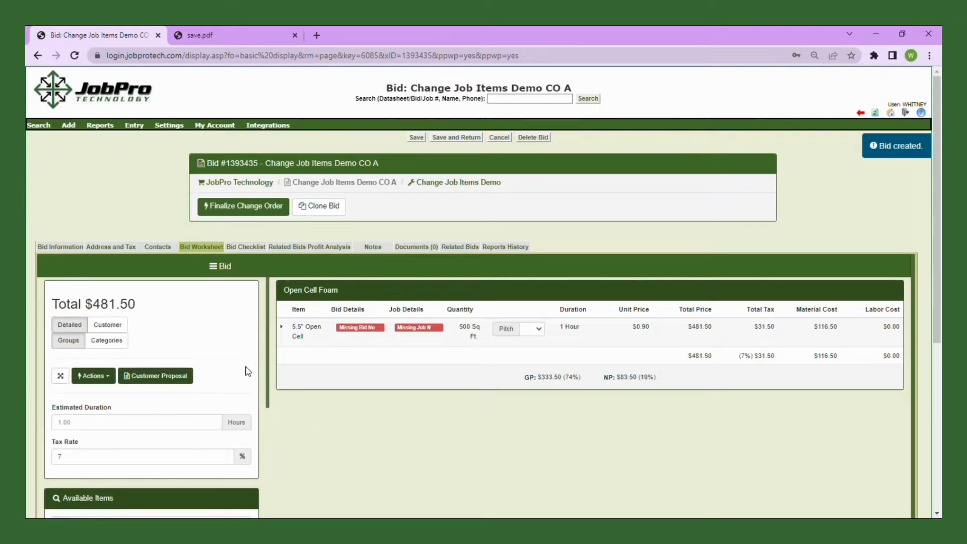
- Set the 5.5" Open Cell quantity to -500 Sq Ft and finalize the change order with its items added to this work order
{"action": "left_click", "coordinate": [239, 211]}
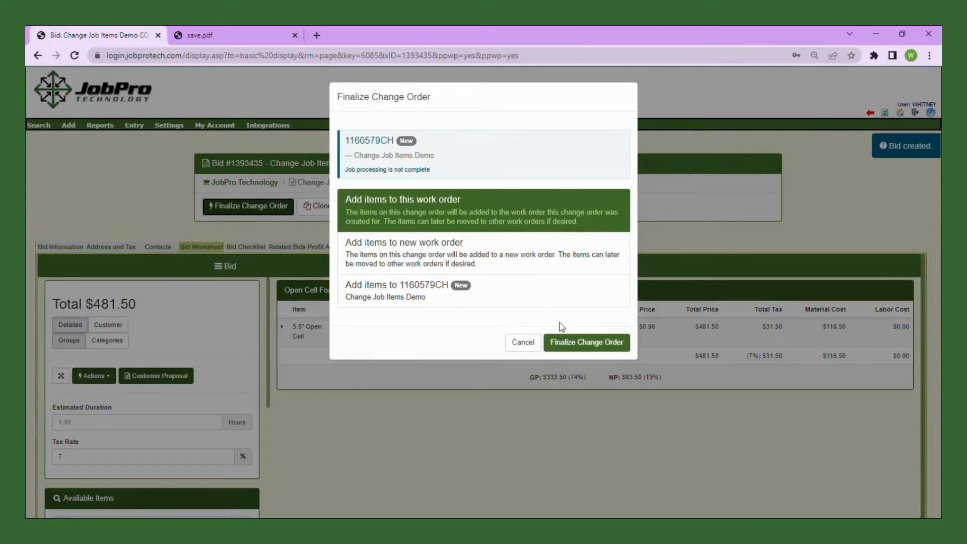
{"action": "left_click", "coordinate": [573, 348]}
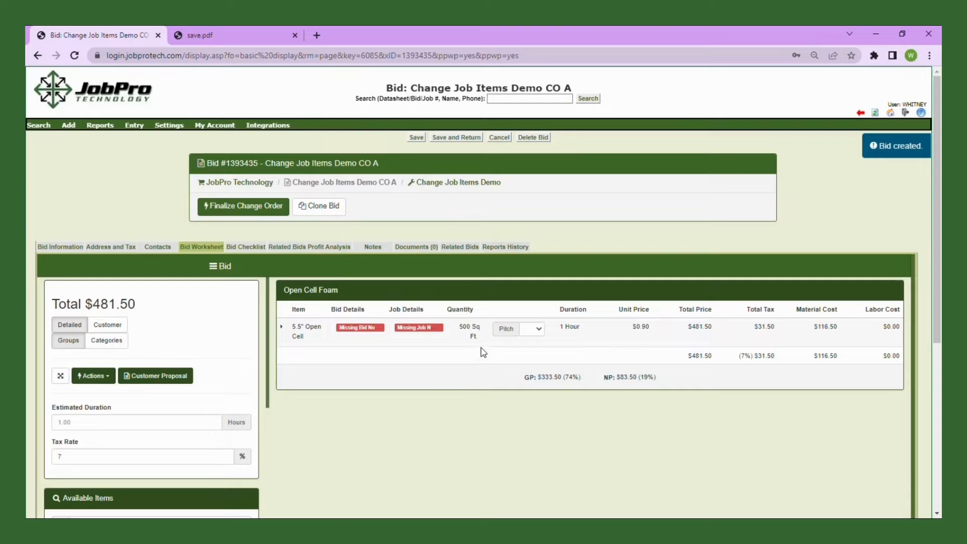
{"action": "left_click", "coordinate": [465, 331]}
{"action": "left_click", "coordinate": [426, 401]}
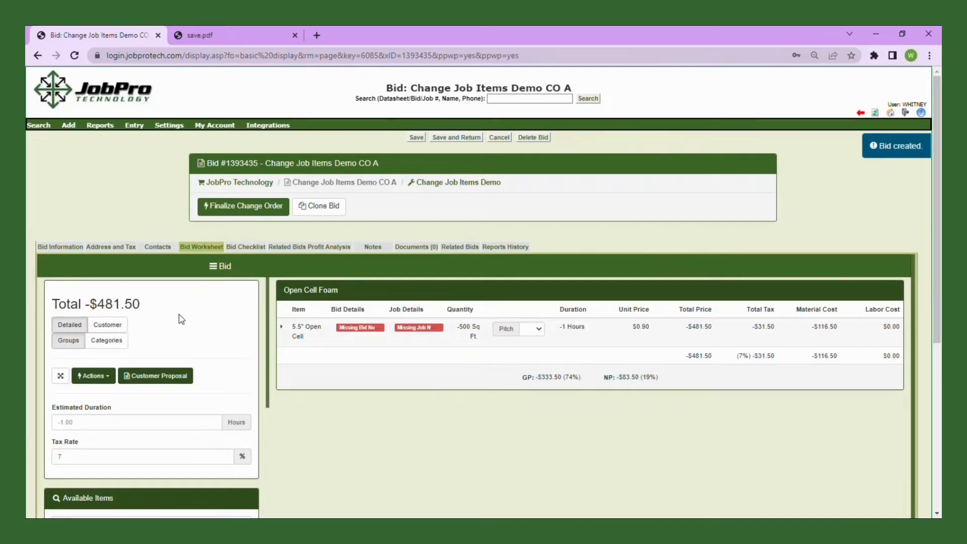
{"action": "left_click", "coordinate": [239, 208]}
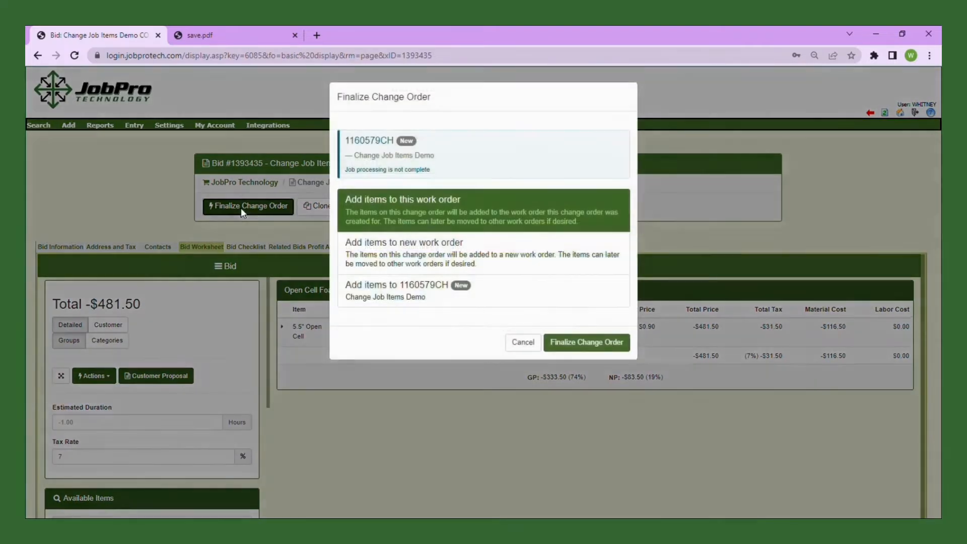
{"action": "left_click", "coordinate": [572, 345]}
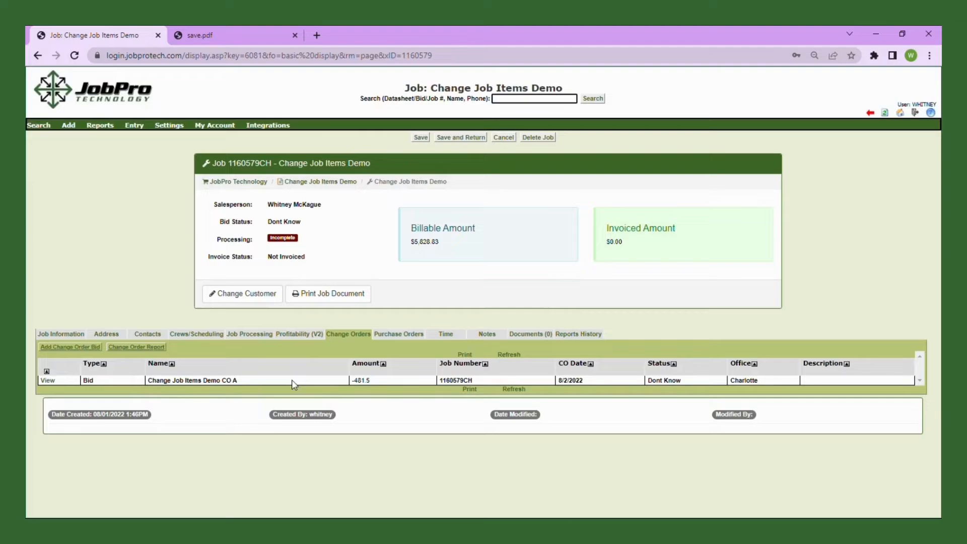
- Open the job's processing materials and start adding an additional item of the non-billable Job Item type
{"action": "left_click", "coordinate": [251, 336]}
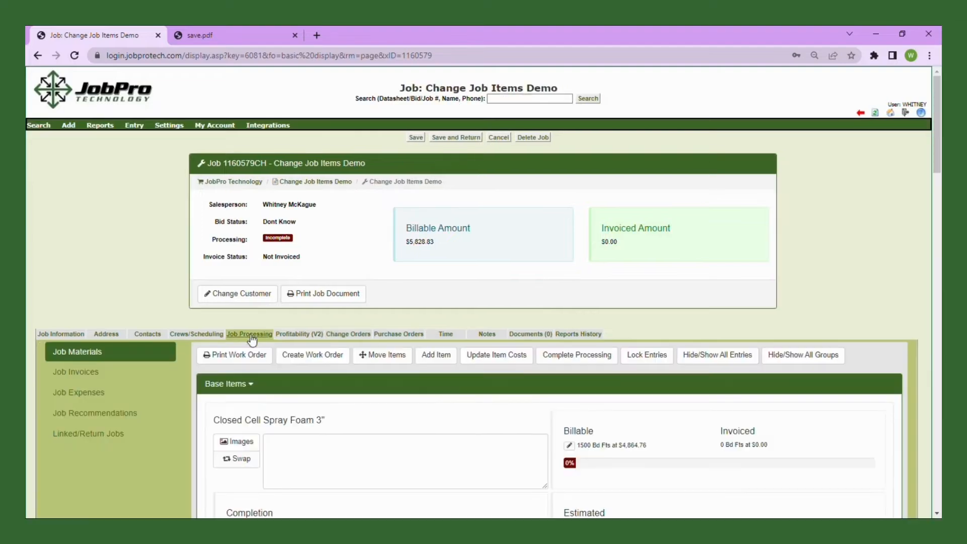
{"action": "scroll", "coordinate": [457, 470], "scroll_direction": "down", "scroll_amount": 15}
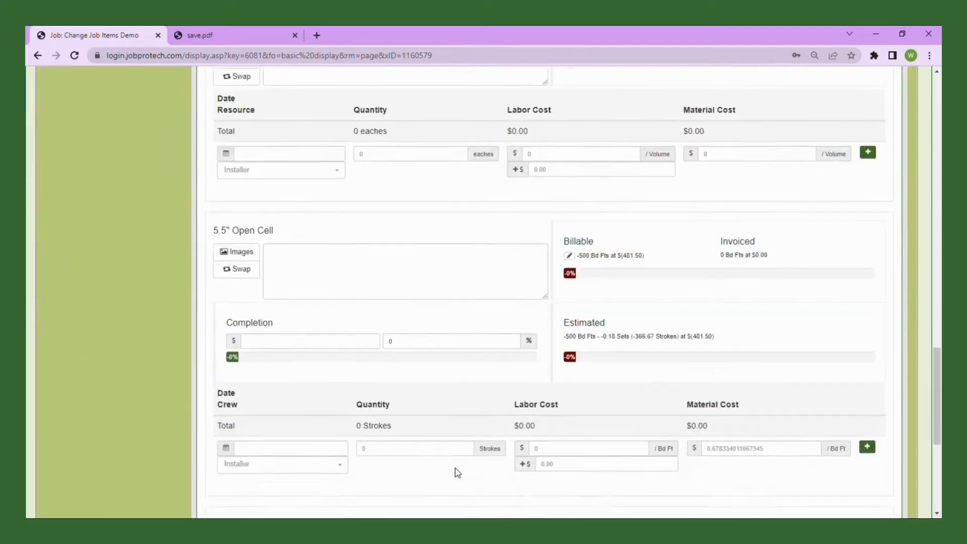
{"action": "scroll", "coordinate": [457, 472], "scroll_direction": "down", "scroll_amount": 4}
{"action": "scroll", "coordinate": [456, 472], "scroll_direction": "up", "scroll_amount": 2}
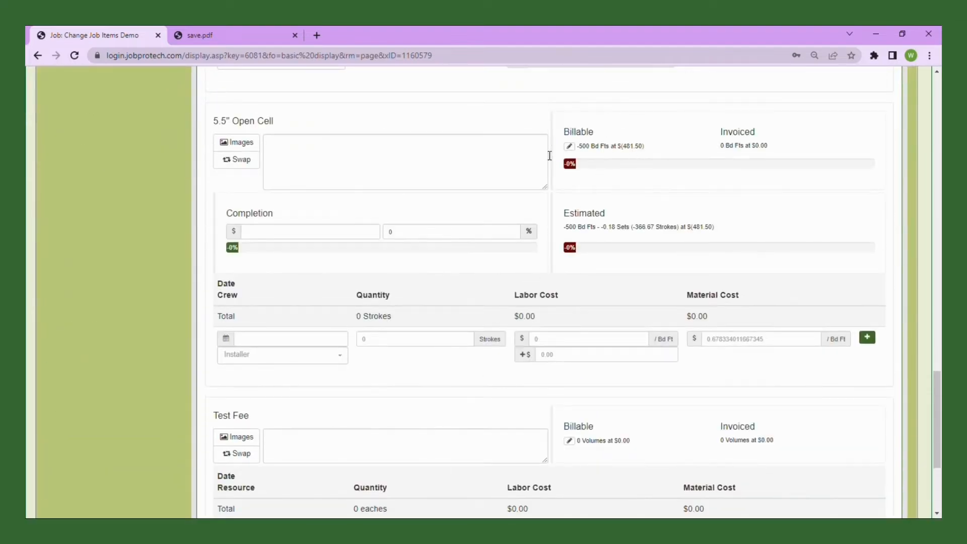
{"action": "scroll", "coordinate": [564, 184], "scroll_direction": "up", "scroll_amount": 17}
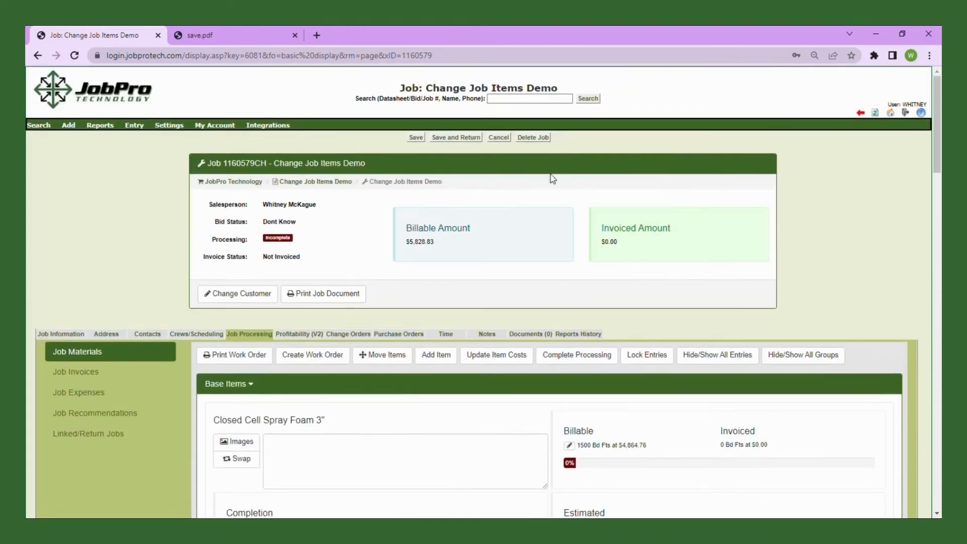
{"action": "left_click", "coordinate": [434, 361]}
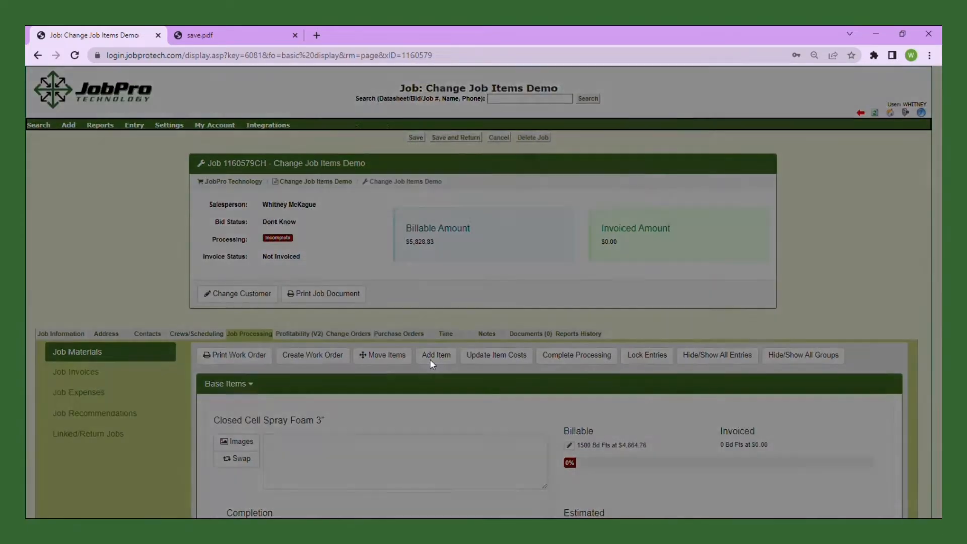
{"action": "left_click", "coordinate": [457, 143]}
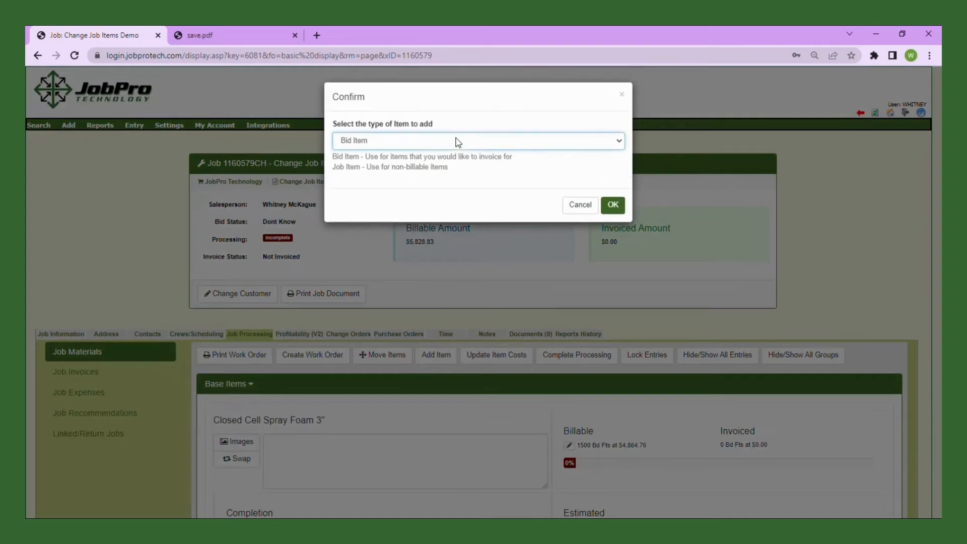
{"action": "key", "text": "Down"}
{"action": "left_click", "coordinate": [611, 207]}
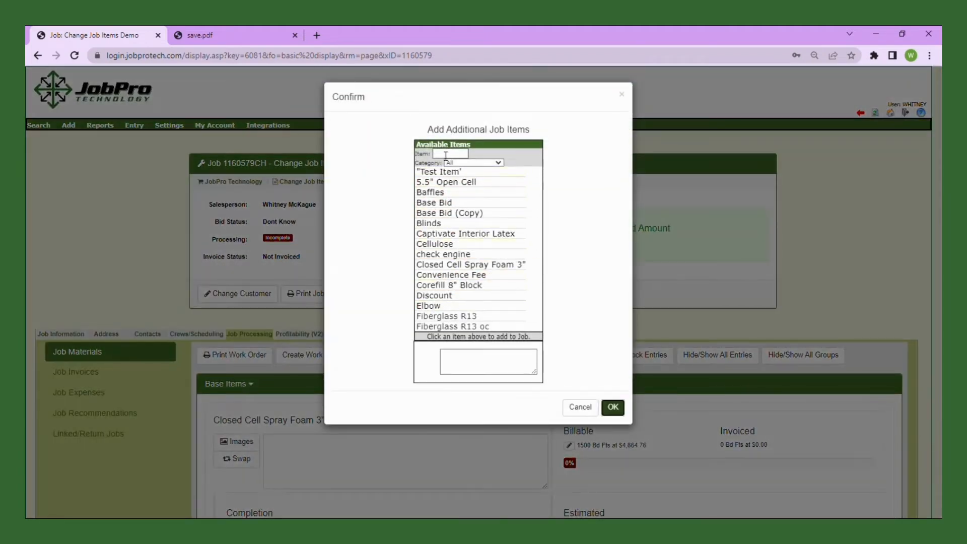
- Find Fiberglass R15 among the available items and add the first match to the job
{"action": "left_click", "coordinate": [445, 155]}
{"action": "type", "text": "5.5"}
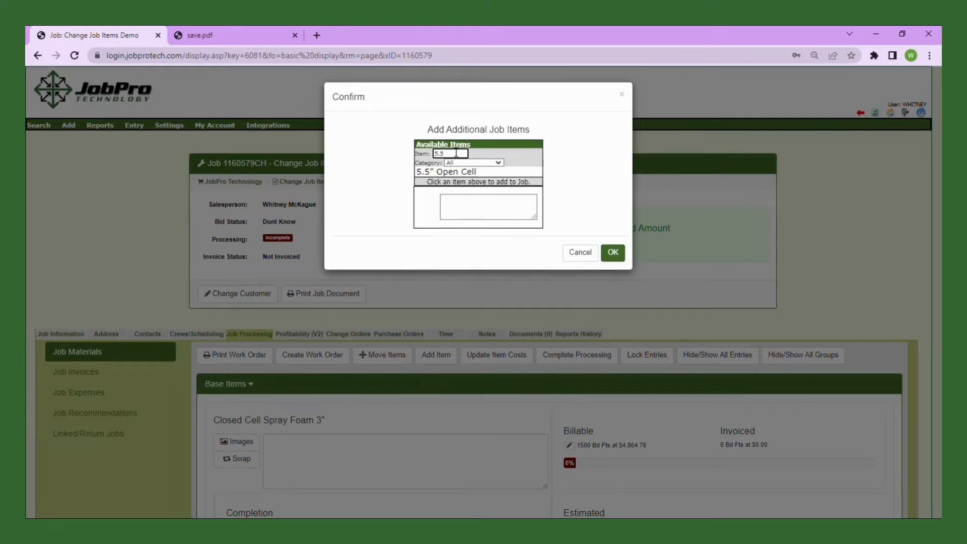
{"action": "left_click_drag", "start_coordinate": [457, 152], "coordinate": [431, 157]}
{"action": "key", "text": "BackSpace"}
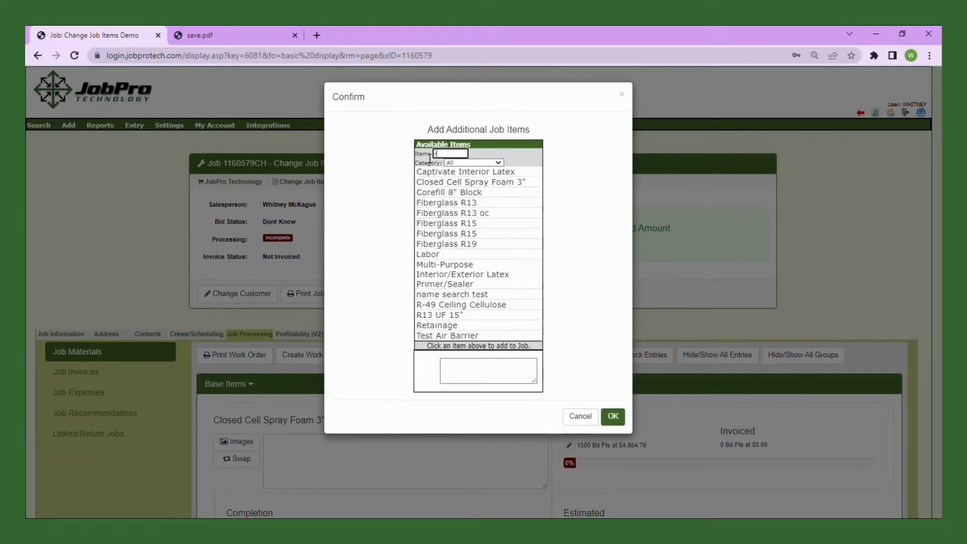
{"action": "type", "text": "r15"}
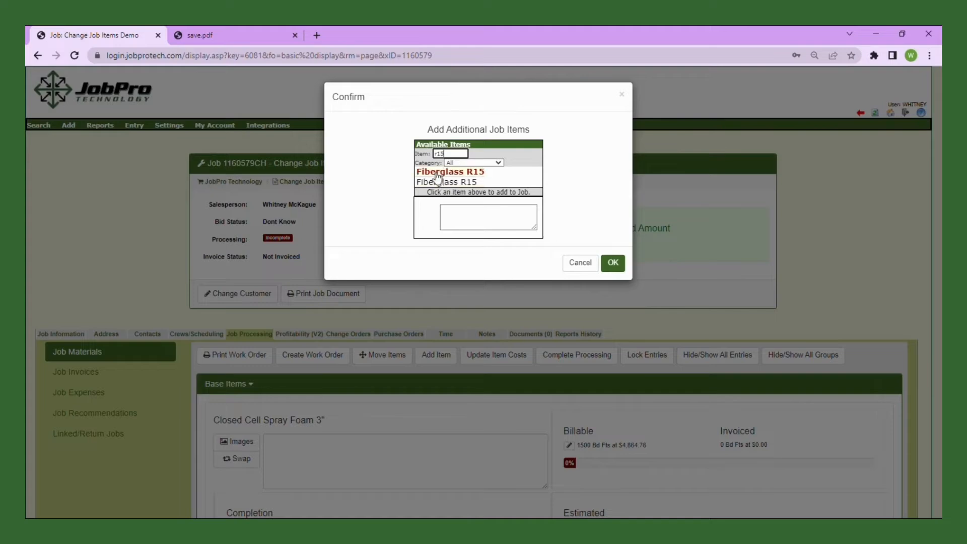
{"action": "left_click", "coordinate": [437, 174]}
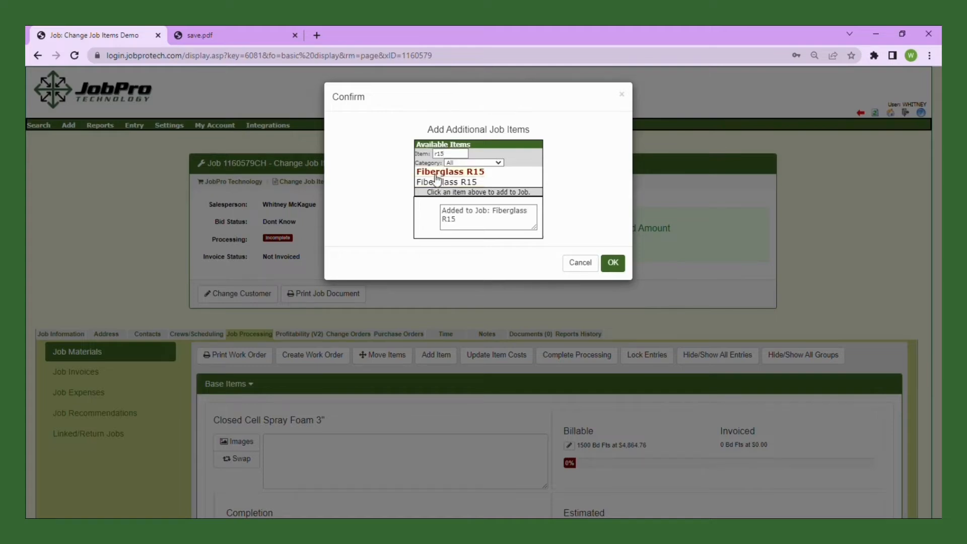
{"action": "left_click", "coordinate": [613, 263]}
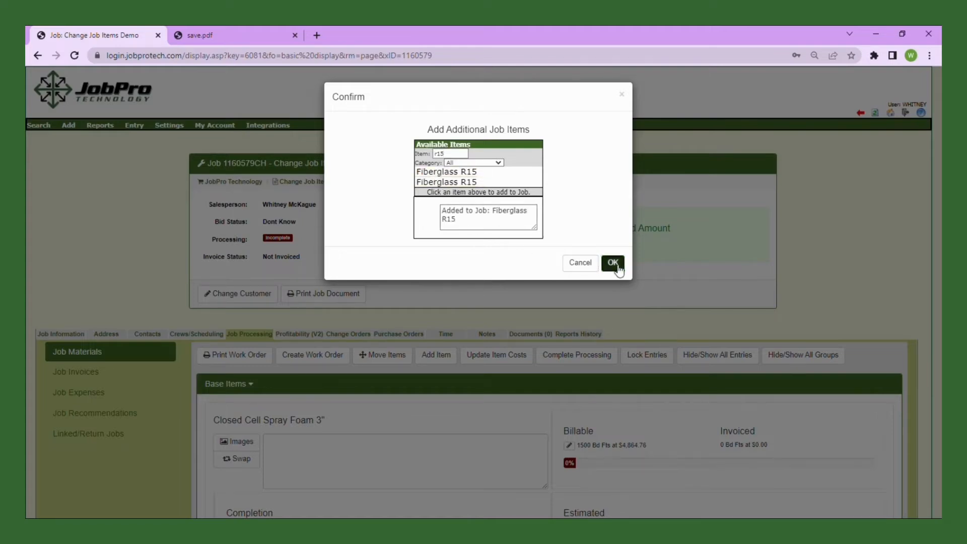
{"action": "scroll", "coordinate": [521, 279], "scroll_direction": "down", "scroll_amount": 20}
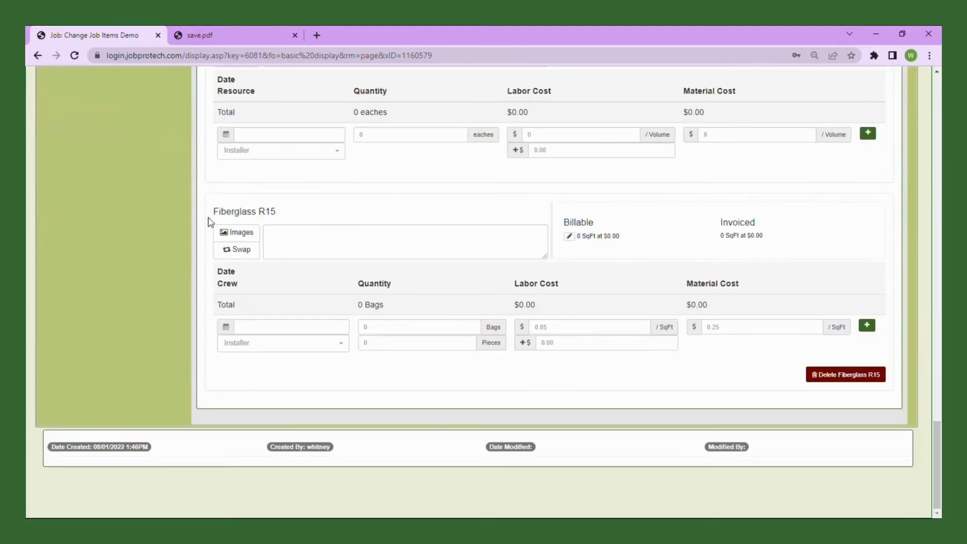
- Start adding billable items of the Bid Item type and select Closed Cell Spray Foam 3" with a quantity of 1500 Sq Ft
{"action": "scroll", "coordinate": [390, 250], "scroll_direction": "up", "scroll_amount": 15}
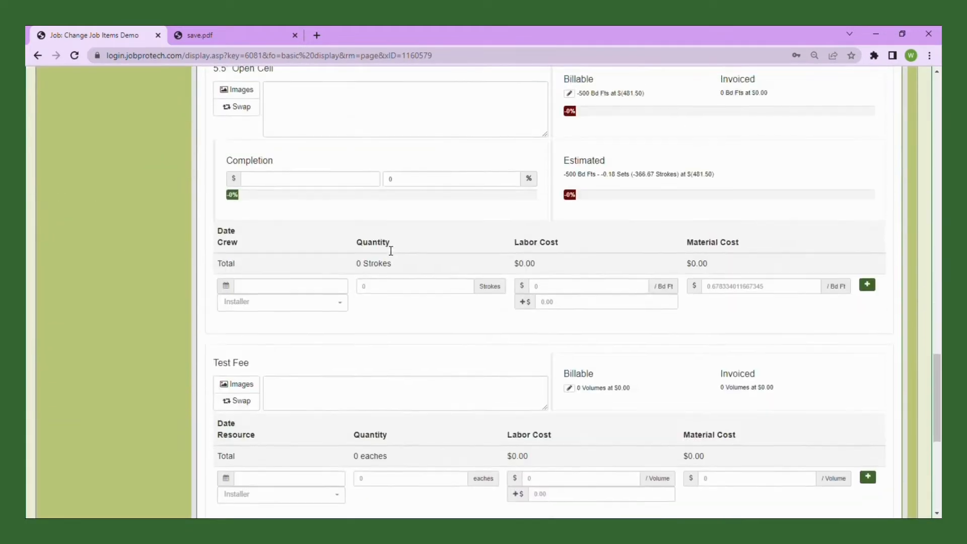
{"action": "scroll", "coordinate": [391, 250], "scroll_direction": "up", "scroll_amount": 5}
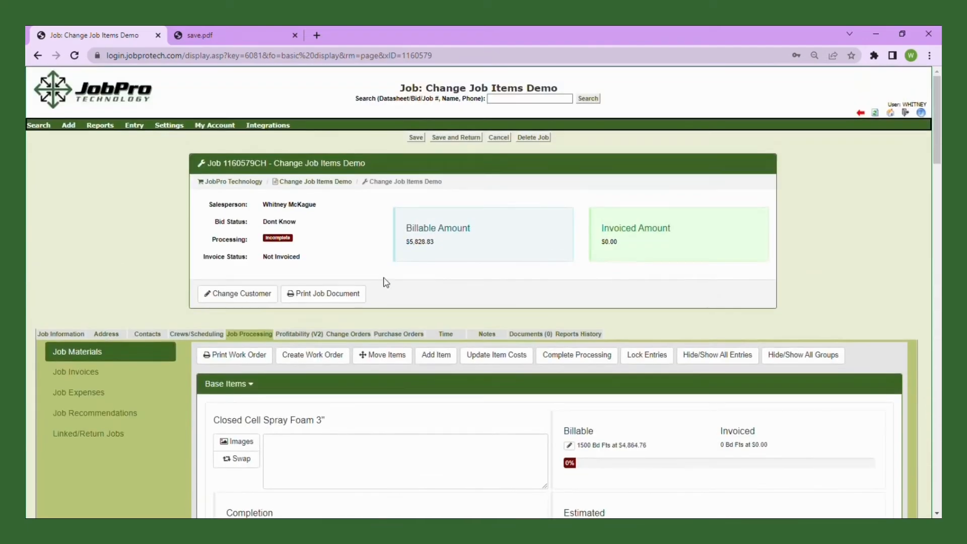
{"action": "left_click", "coordinate": [431, 357]}
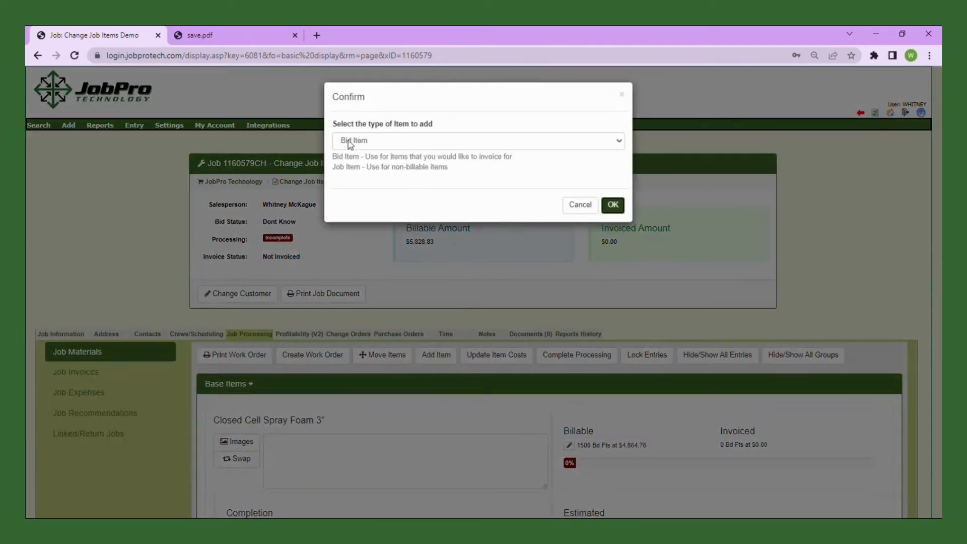
{"action": "left_click", "coordinate": [622, 209]}
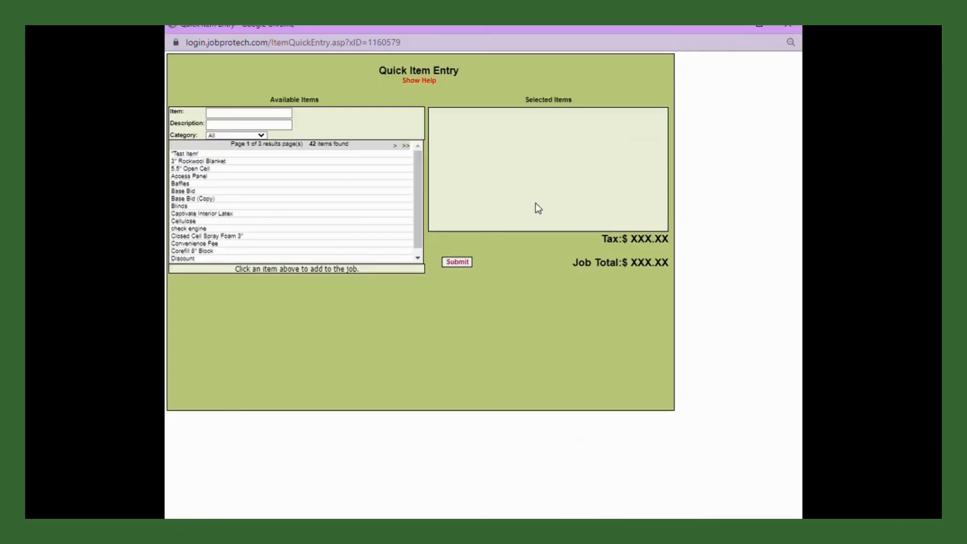
{"action": "left_click", "coordinate": [229, 237]}
{"action": "left_click", "coordinate": [460, 121]}
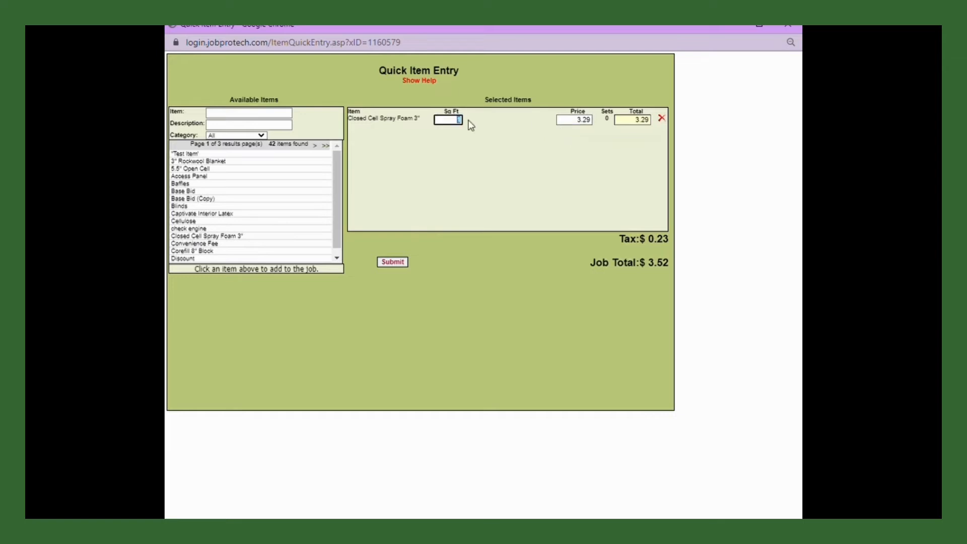
{"action": "type", "text": "500"}
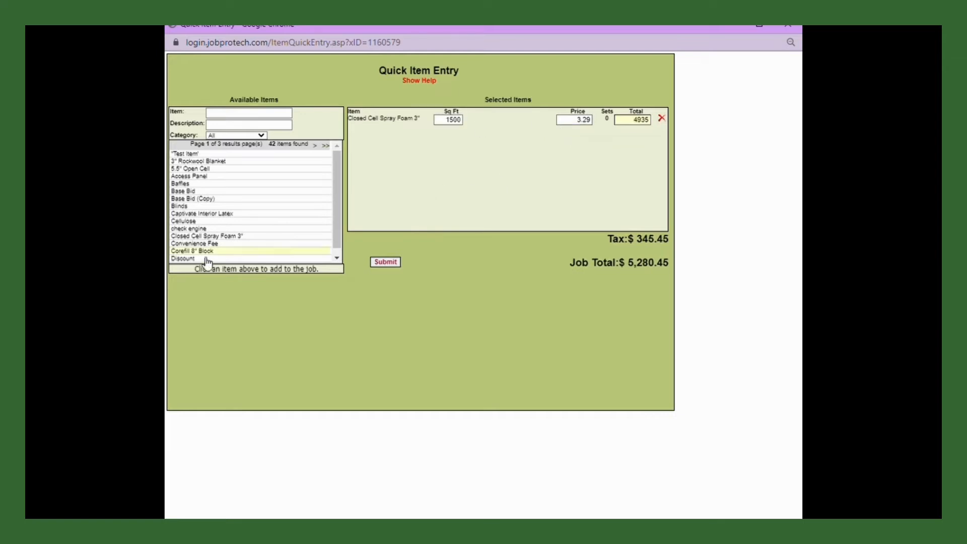
- Add Baffles to the selected items with a quantity of 300 SqFt and a price of 0.5
{"action": "left_click", "coordinate": [236, 183]}
{"action": "type", "text": "300"}
{"action": "left_click", "coordinate": [574, 120]}
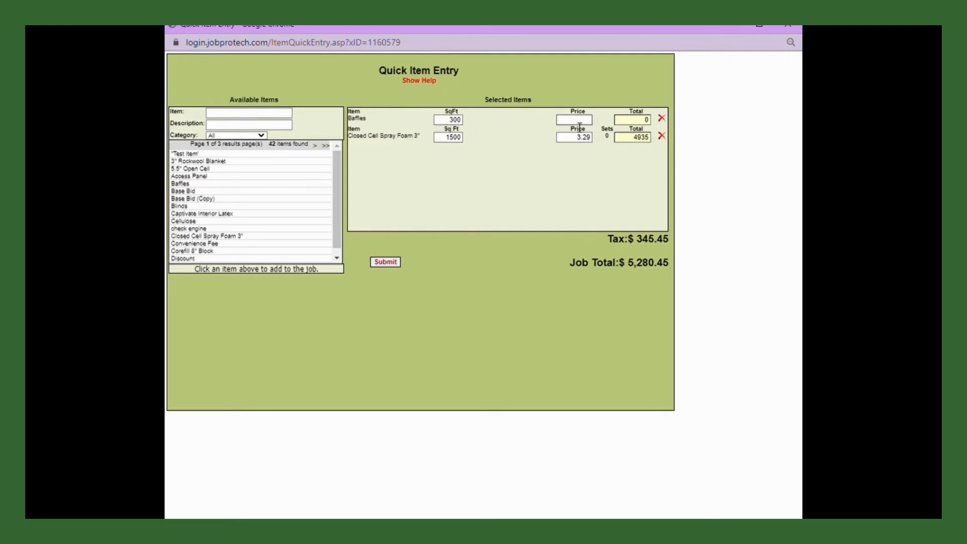
{"action": "type", "text": "0.5"}
{"action": "key", "text": "Tab"}
- Set the Closed Cell Spray Foam 3" quantity to 1000 Sq Ft and its price to 3
{"action": "double_click", "coordinate": [451, 137]}
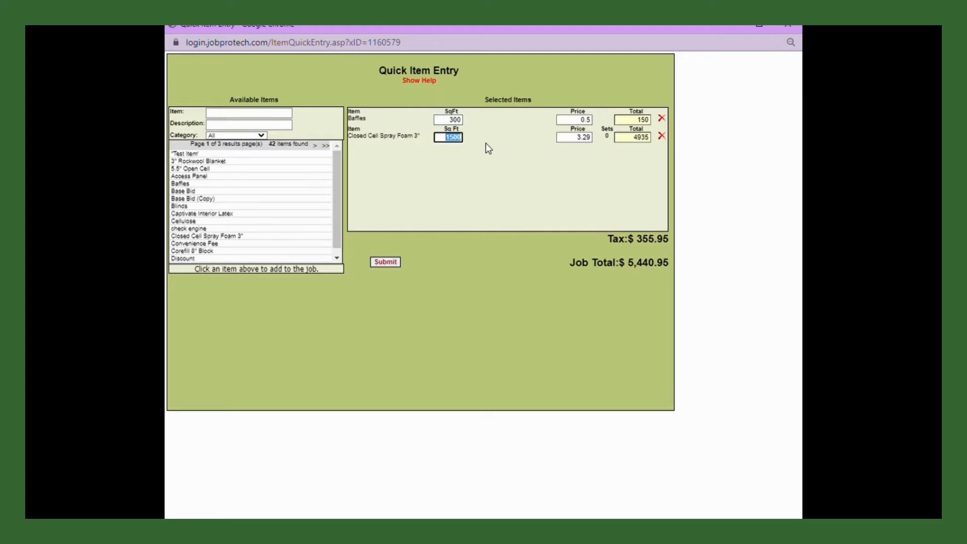
{"action": "type", "text": "1000"}
{"action": "key", "text": "Tab"}
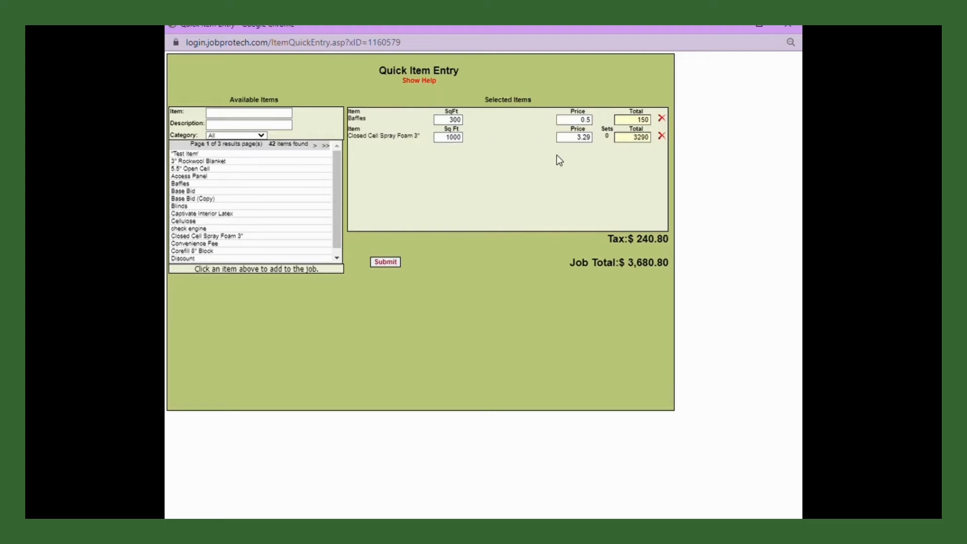
{"action": "type", "text": "3"}
{"action": "left_click", "coordinate": [581, 121]}
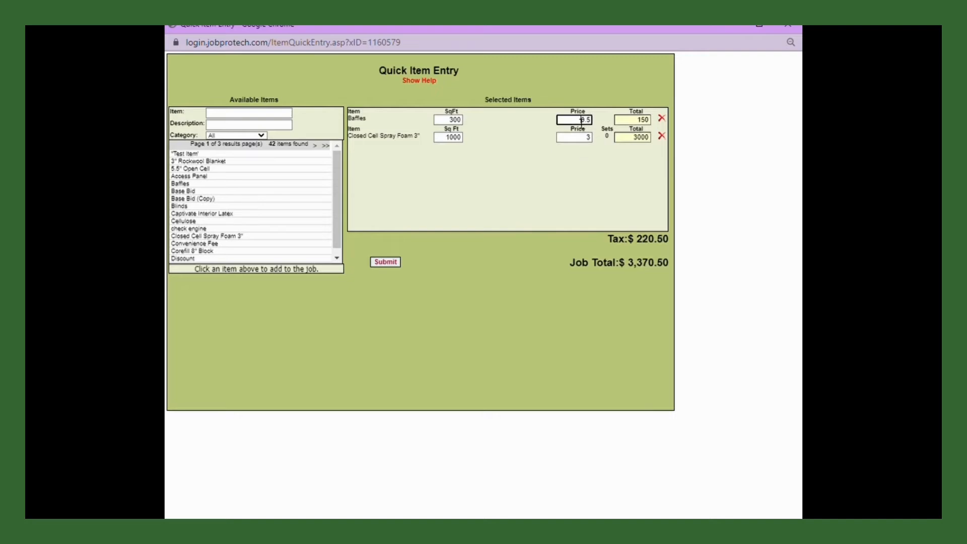
- Set the prices of Baffles and Closed Cell Spray Foam 3" to 0 and submit the selected items
{"action": "type", "text": "0"}
{"action": "left_click", "coordinate": [576, 138]}
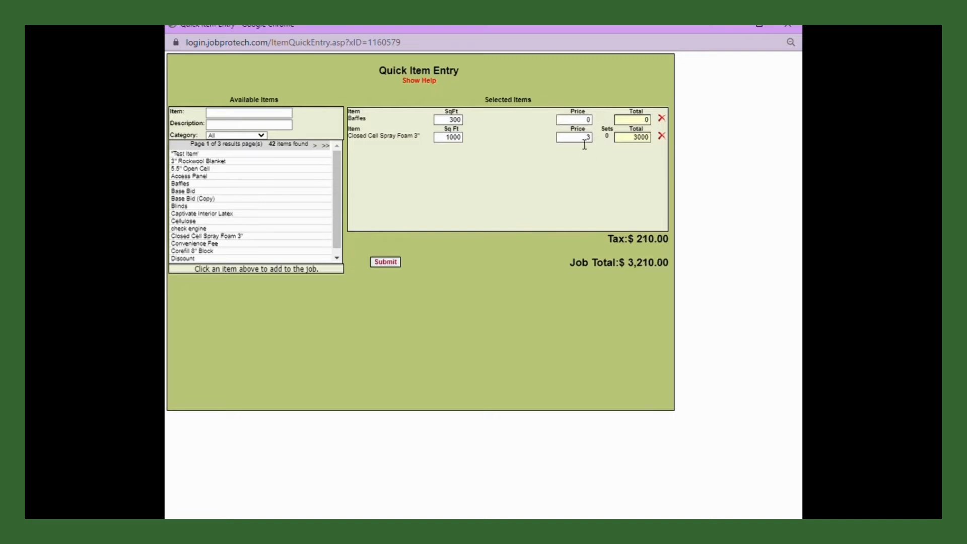
{"action": "left_click", "coordinate": [584, 139]}
{"action": "type", "text": "0"}
{"action": "left_click", "coordinate": [580, 217]}
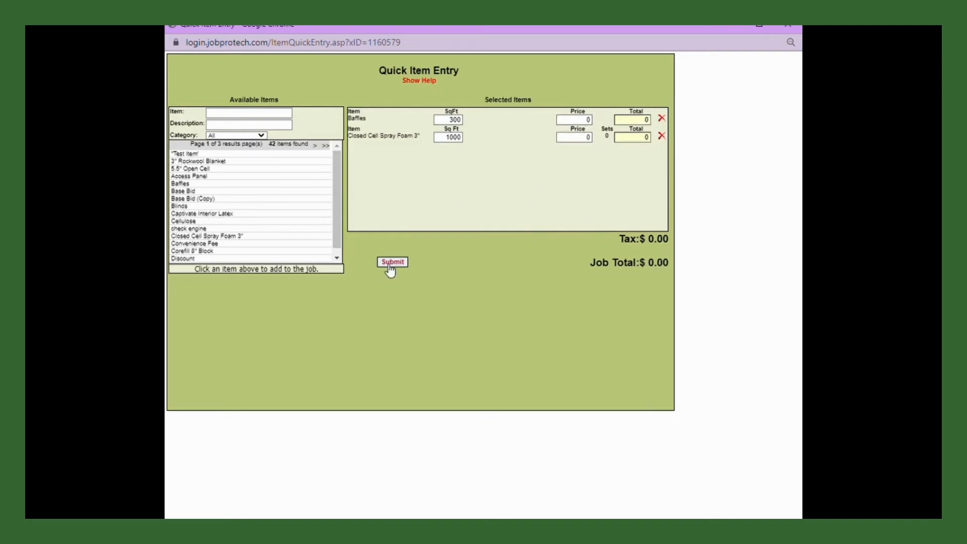
{"action": "left_click", "coordinate": [391, 263]}
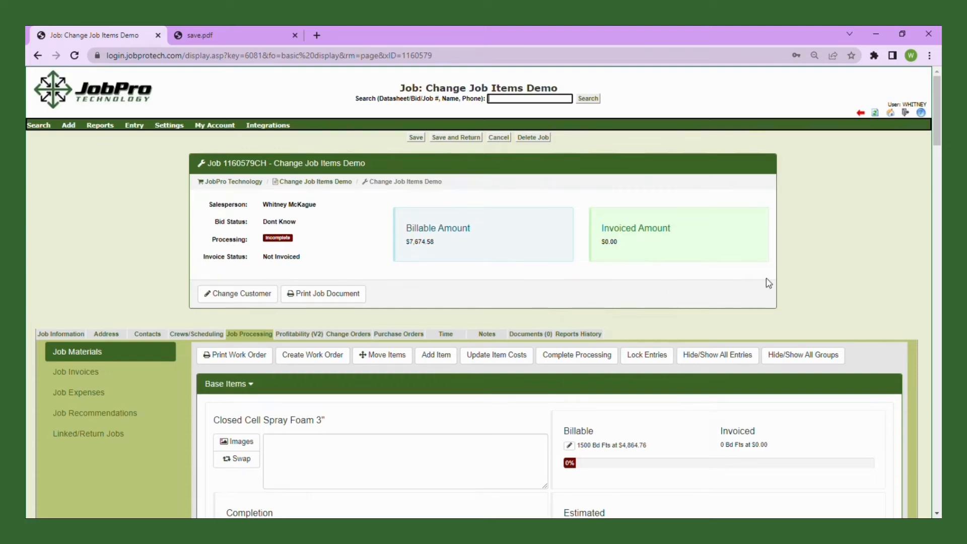
- Set the billable amount of the base item Closed Cell Spray Foam 3" to 2000 Bd Fts at $5000.00 and save it
{"action": "scroll", "coordinate": [895, 316], "scroll_direction": "down", "scroll_amount": 5}
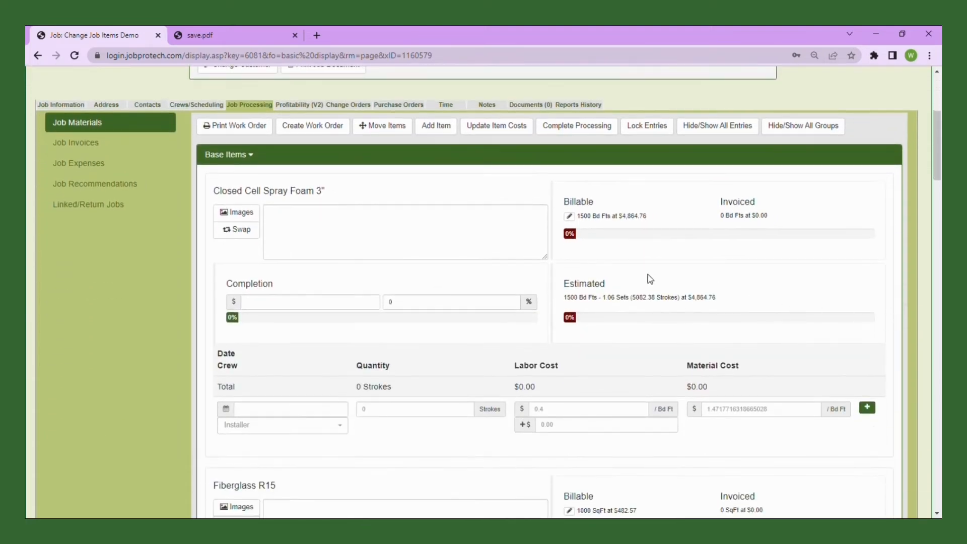
{"action": "left_click", "coordinate": [569, 216]}
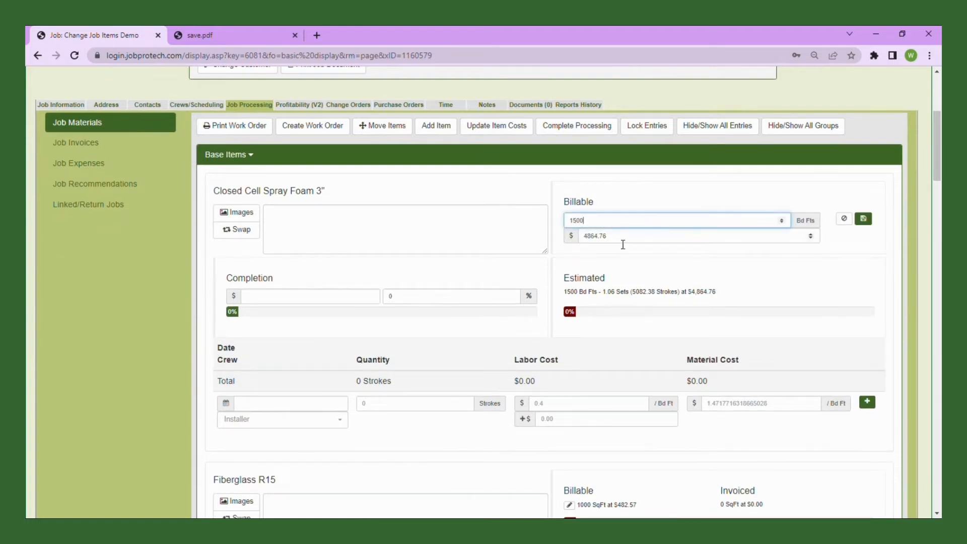
{"action": "double_click", "coordinate": [589, 225]}
{"action": "type", "text": "2000"}
{"action": "left_click", "coordinate": [651, 258]}
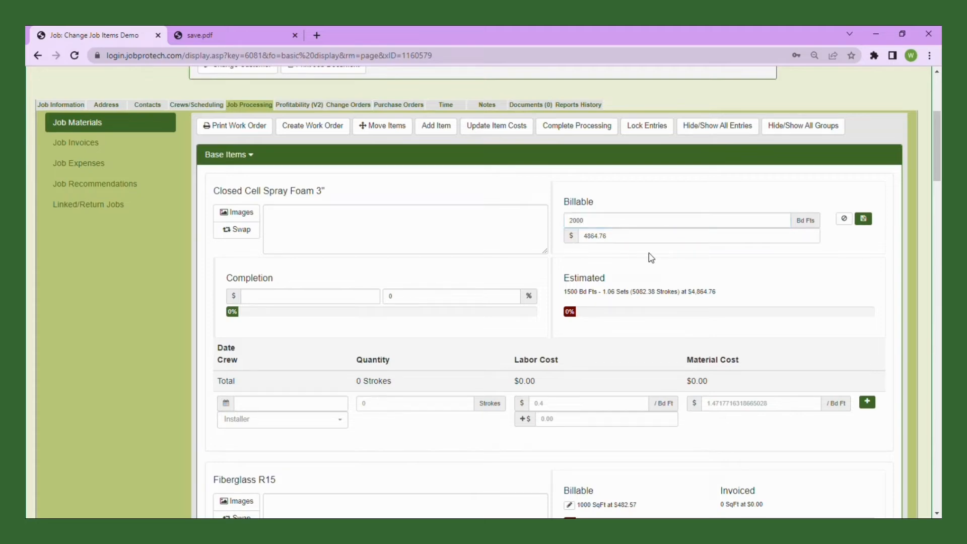
{"action": "double_click", "coordinate": [594, 235]}
{"action": "type", "text": "5,000.0"}
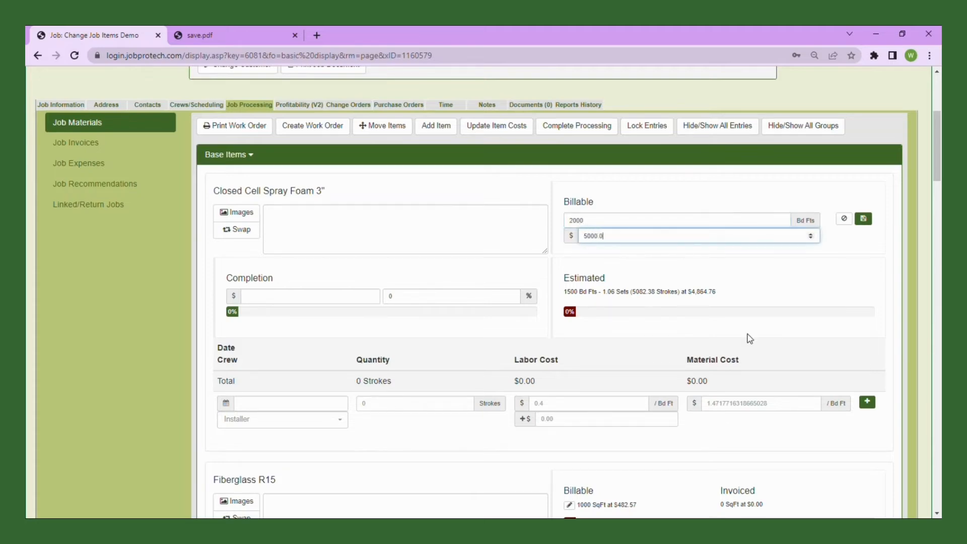
{"action": "type", "text": "0"}
{"action": "left_click", "coordinate": [862, 219]}
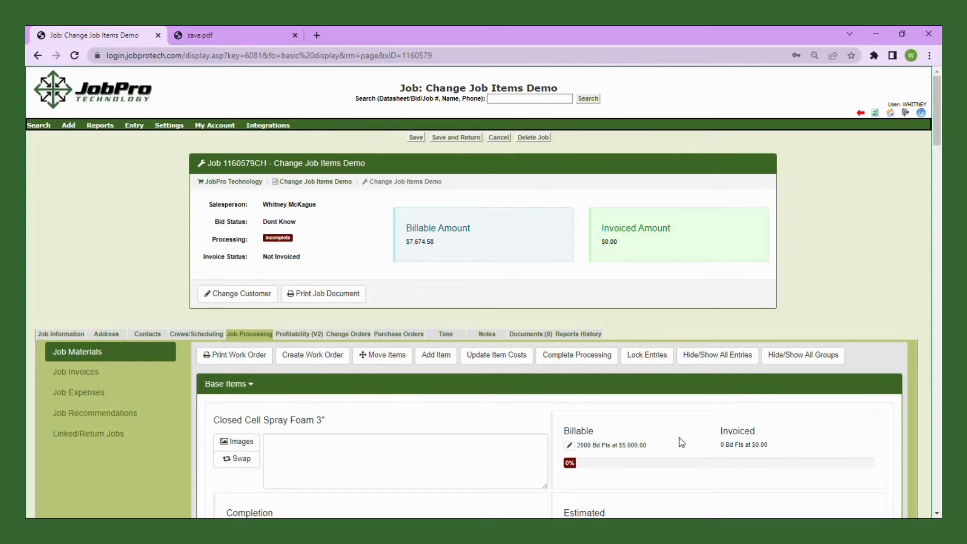
- Start swapping the Fiberglass R15 material item and choose Fiberglass R13 as its replacement
{"action": "scroll", "coordinate": [682, 442], "scroll_direction": "down", "scroll_amount": 4}
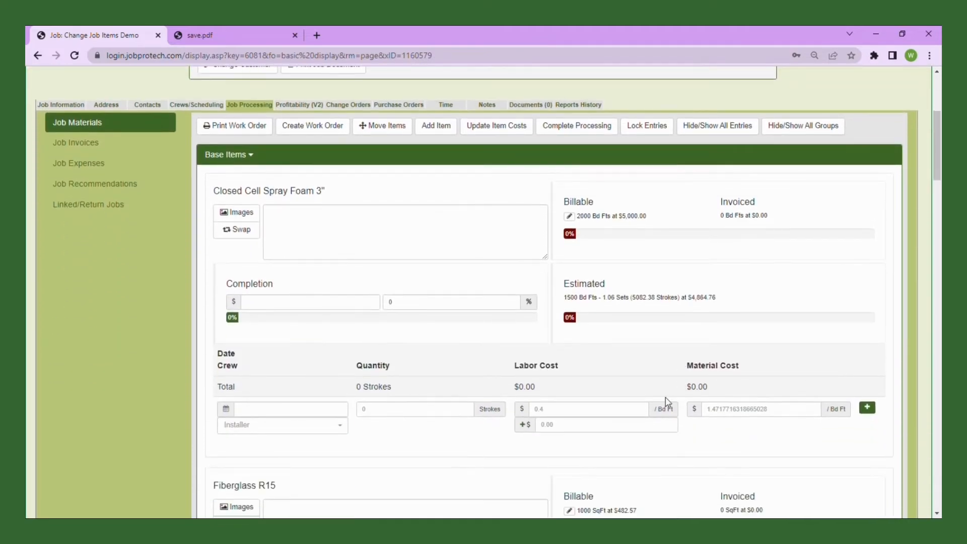
{"action": "scroll", "coordinate": [375, 419], "scroll_direction": "down", "scroll_amount": 2}
{"action": "scroll", "coordinate": [372, 418], "scroll_direction": "down", "scroll_amount": 3}
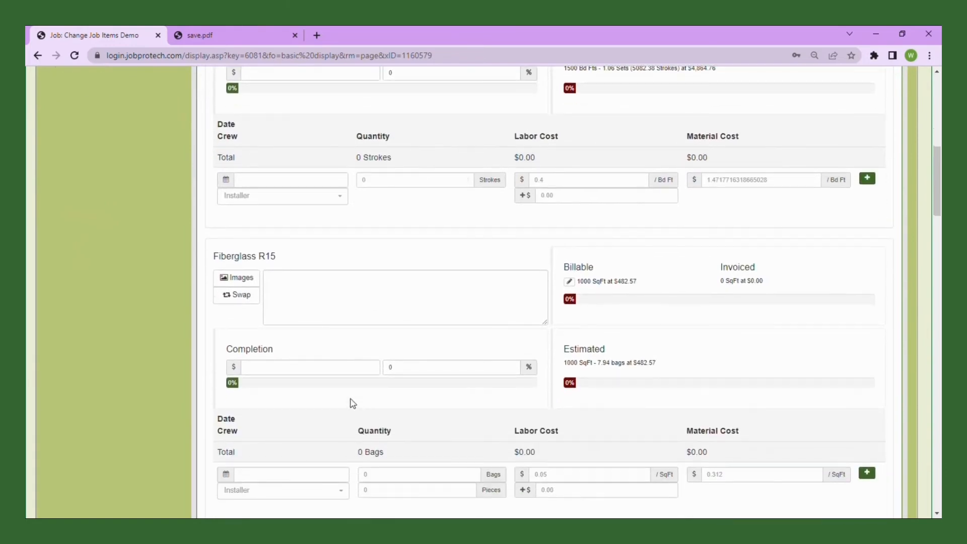
{"action": "left_click", "coordinate": [241, 297]}
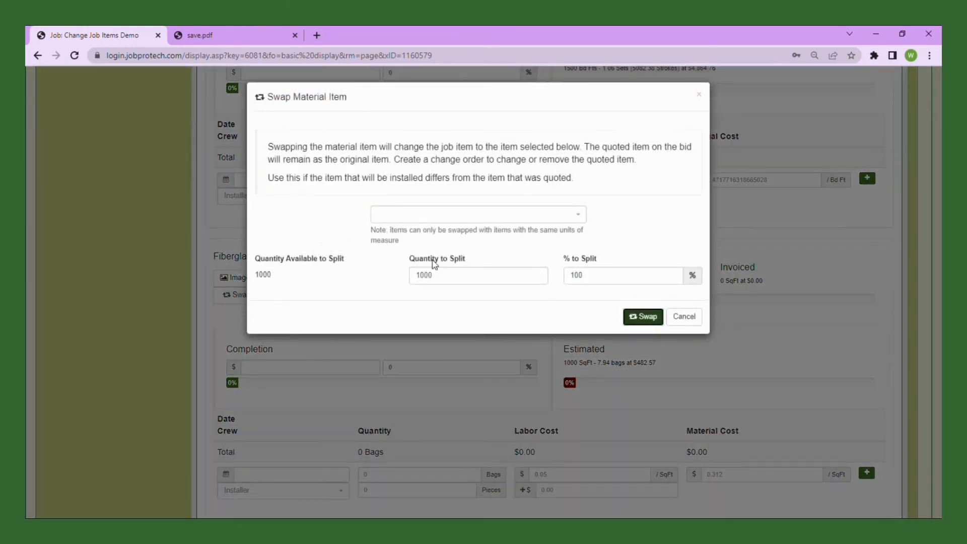
{"action": "left_click", "coordinate": [577, 215]}
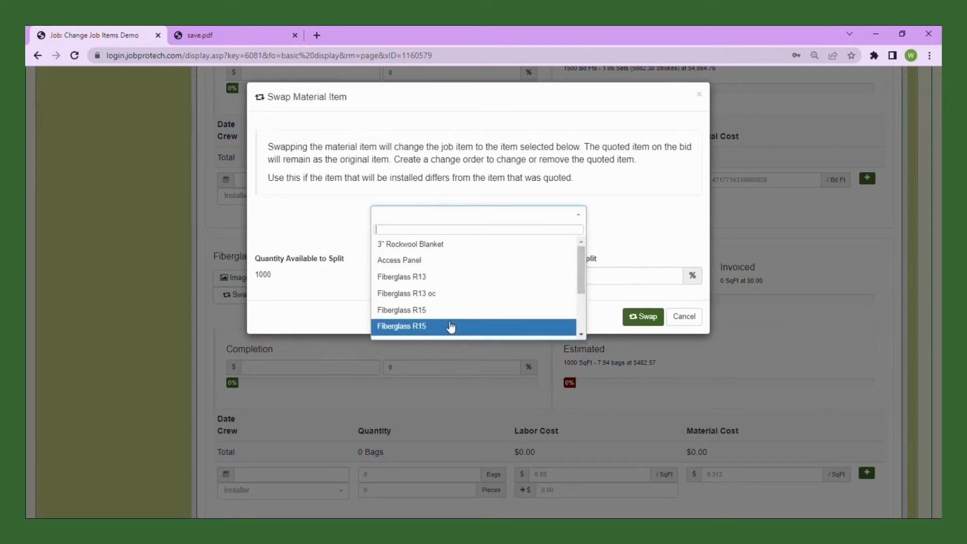
{"action": "scroll", "coordinate": [449, 326], "scroll_direction": "down", "scroll_amount": 2}
{"action": "scroll", "coordinate": [450, 326], "scroll_direction": "down", "scroll_amount": 1}
{"action": "scroll", "coordinate": [426, 294], "scroll_direction": "up", "scroll_amount": 4}
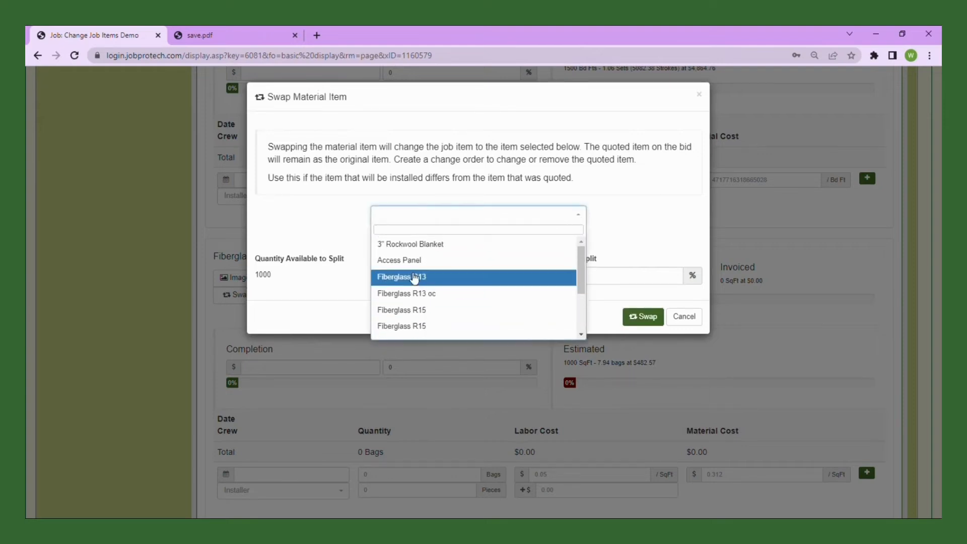
{"action": "left_click", "coordinate": [411, 278]}
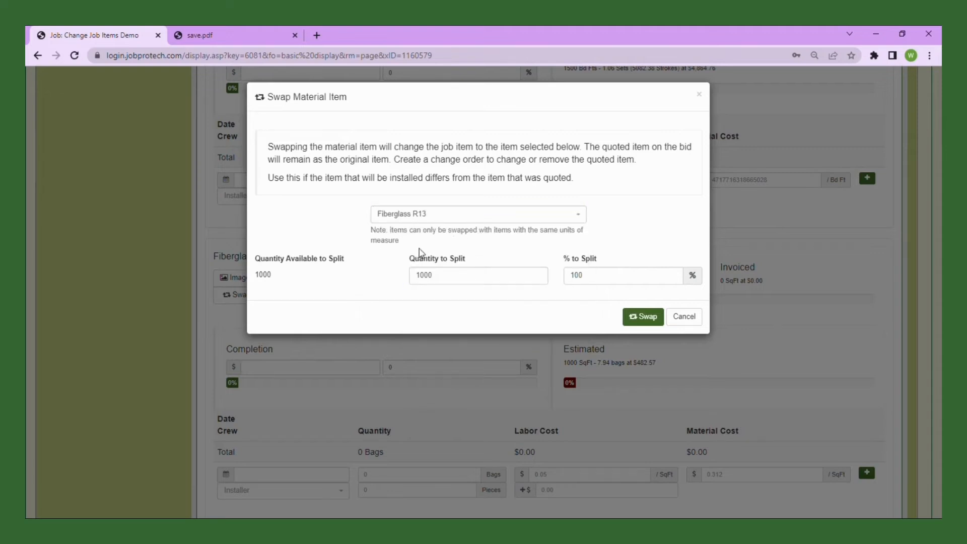
- Enter 200 as the quantity to split, replace it with a 50% split, and carry out the swap
{"action": "left_click_drag", "start_coordinate": [431, 281], "coordinate": [410, 279]}
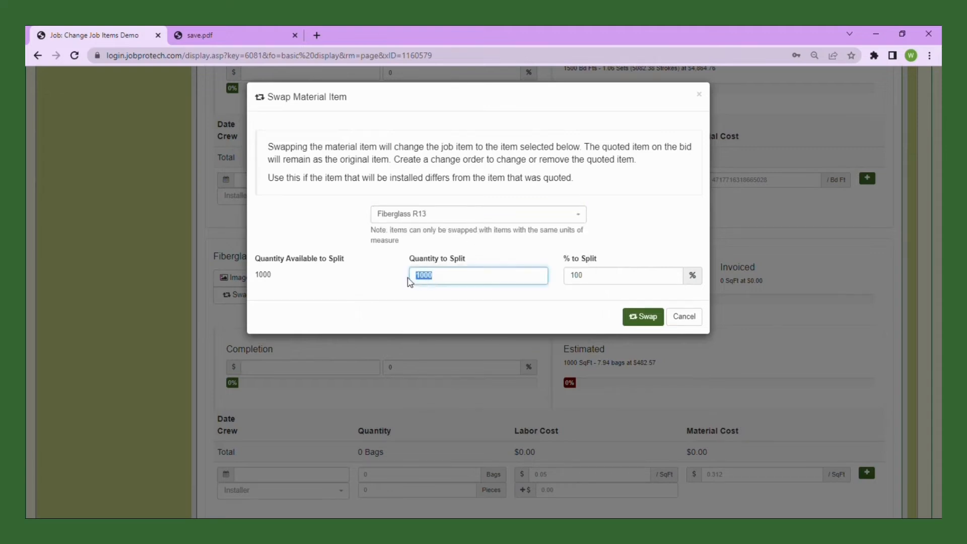
{"action": "type", "text": "200"}
{"action": "left_click_drag", "start_coordinate": [605, 283], "coordinate": [557, 280]}
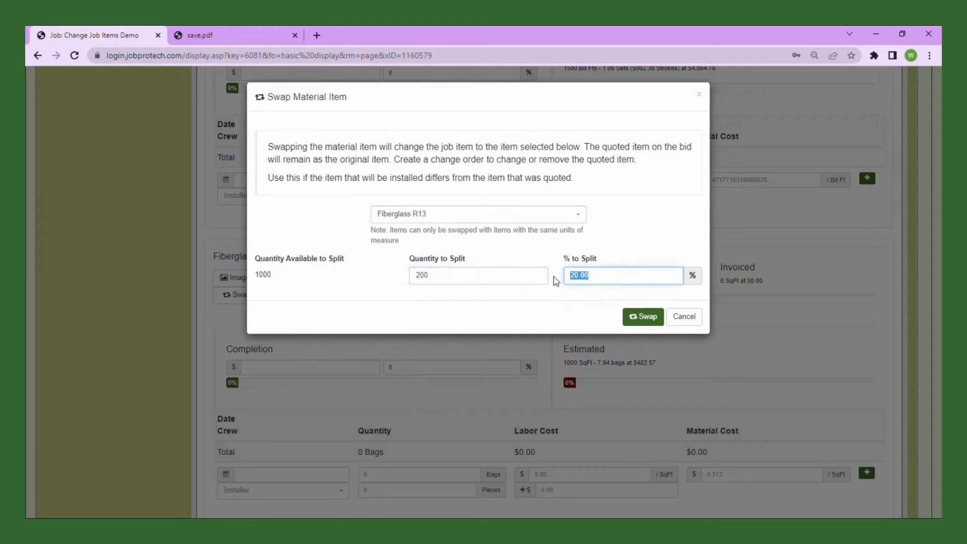
{"action": "type", "text": "50"}
{"action": "left_click", "coordinate": [625, 262]}
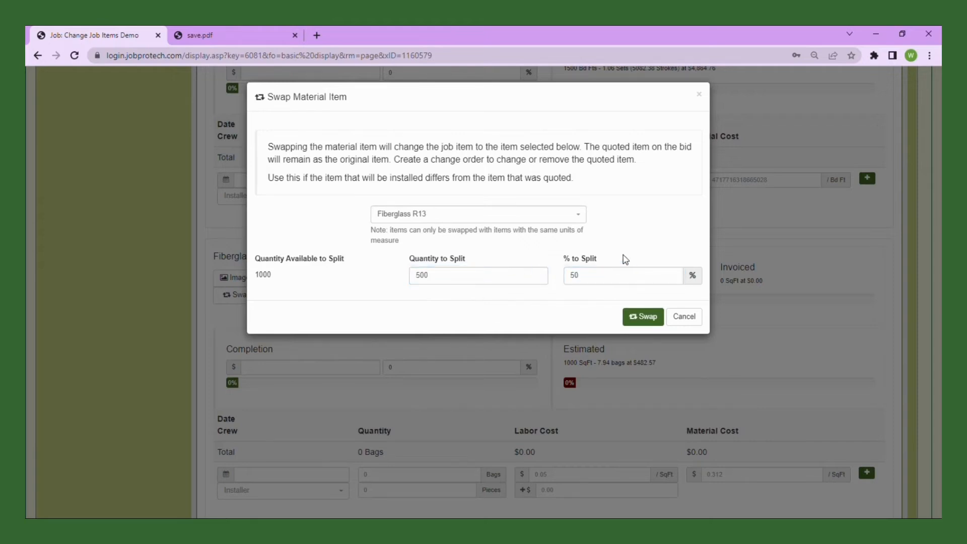
{"action": "left_click", "coordinate": [650, 323]}
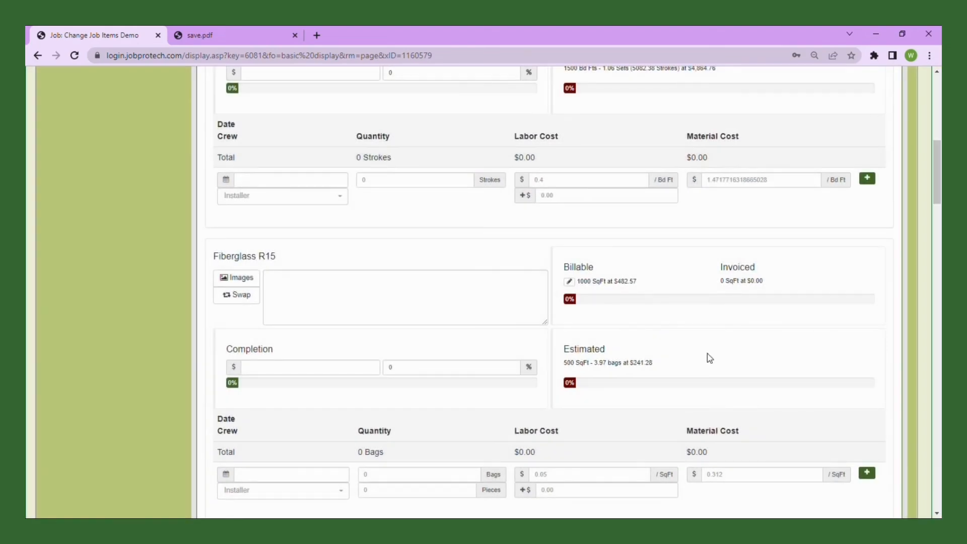
- Start creating a work order from the job and enter 500 as the quantity to move for the first 5.5" Open Cell item
{"action": "scroll", "coordinate": [545, 351], "scroll_direction": "up", "scroll_amount": 1}
{"action": "scroll", "coordinate": [546, 352], "scroll_direction": "up", "scroll_amount": 5}
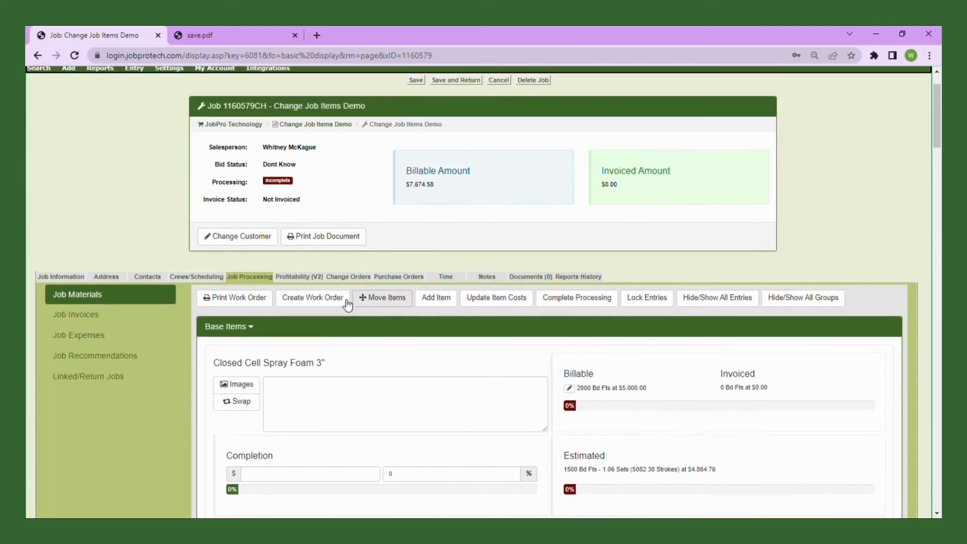
{"action": "left_click", "coordinate": [315, 304]}
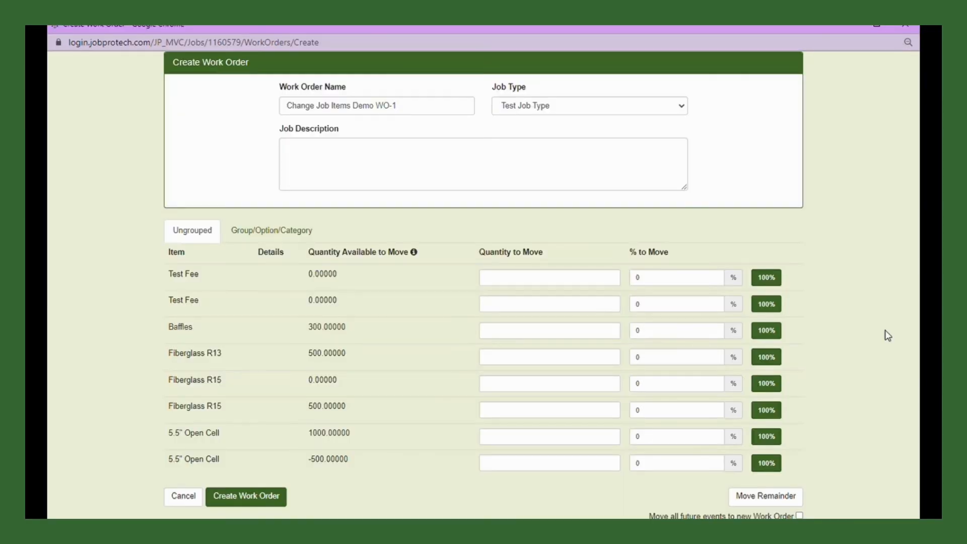
{"action": "left_click", "coordinate": [536, 439]}
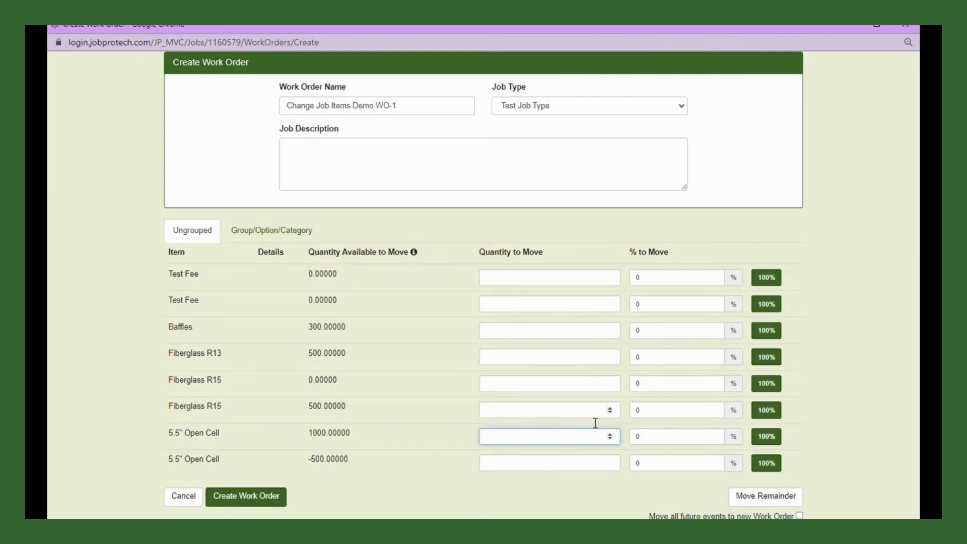
{"action": "type", "text": "500"}
{"action": "left_click", "coordinate": [824, 432]}
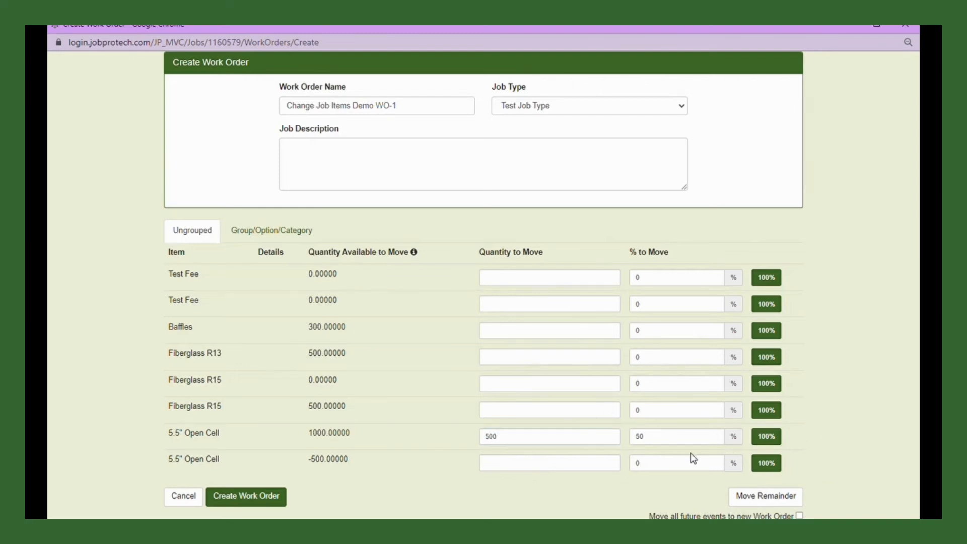
- Try moving 100% and 20% of both 5.5" Open Cell items to the work order
{"action": "left_click", "coordinate": [771, 442]}
{"action": "left_click", "coordinate": [766, 463]}
{"action": "double_click", "coordinate": [662, 463]}
{"action": "type", "text": "20"}
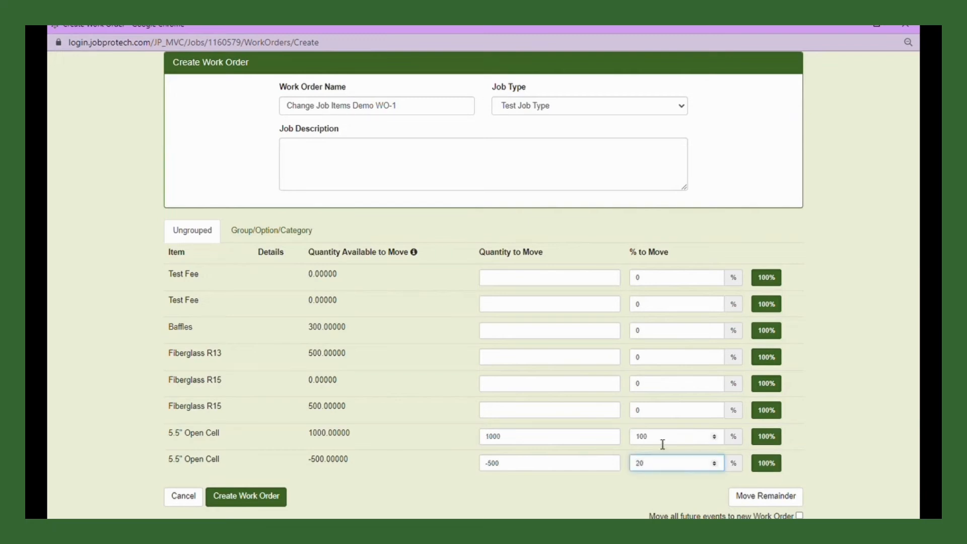
{"action": "double_click", "coordinate": [662, 442]}
{"action": "type", "text": "20"}
- Move 100% of both 5.5" Open Cell items and create the work order
{"action": "left_click", "coordinate": [766, 436]}
{"action": "left_click", "coordinate": [766, 463]}
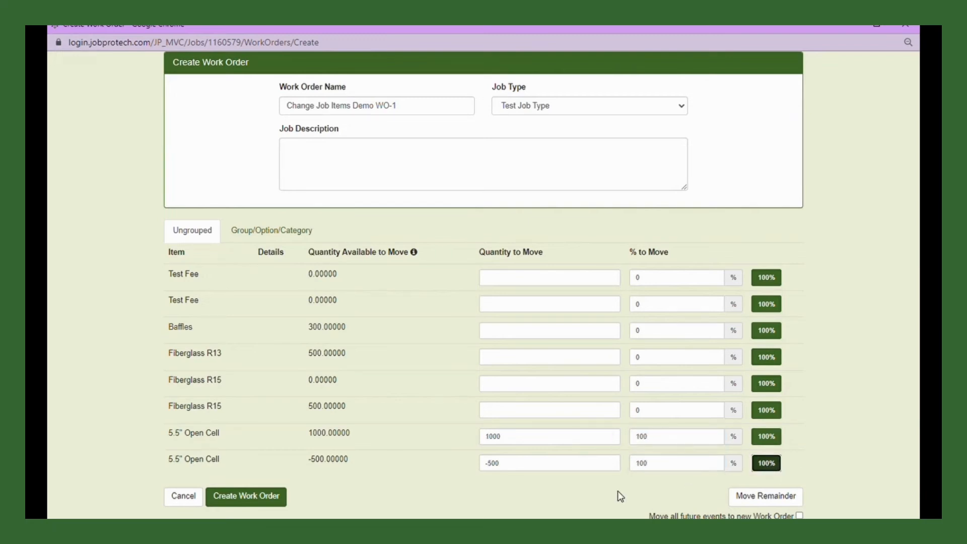
{"action": "left_click", "coordinate": [250, 499]}
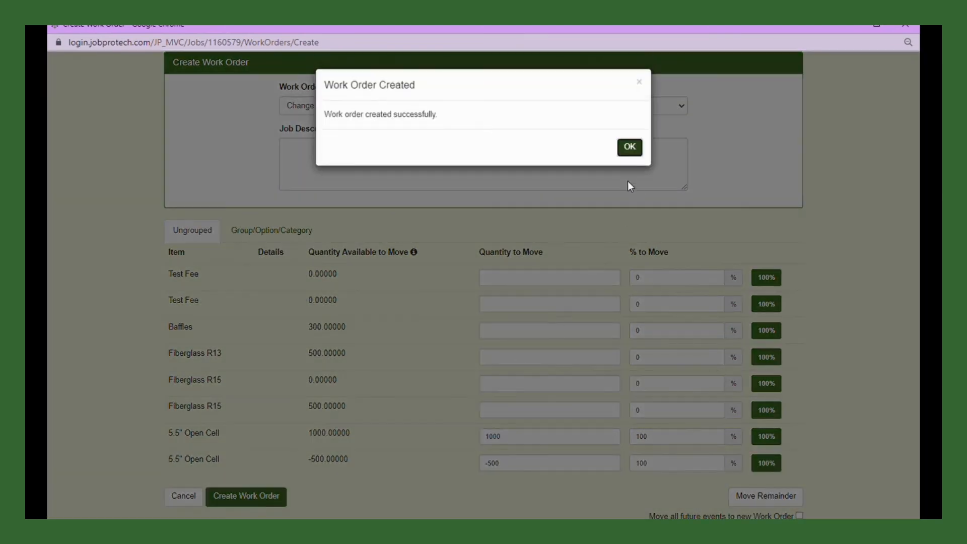
{"action": "left_click", "coordinate": [629, 146]}
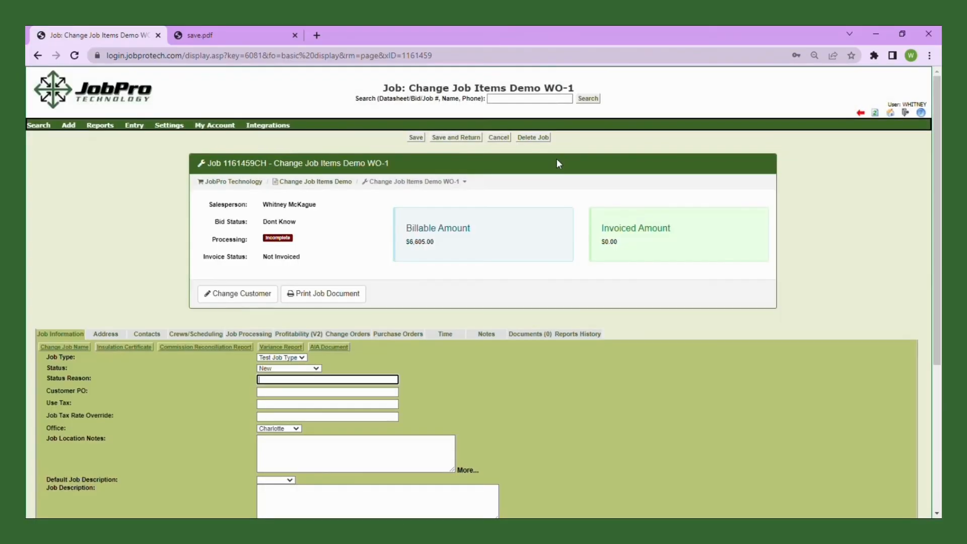
- Delete the WO-1 work order job with the option to remove its items from the job
{"action": "left_click", "coordinate": [534, 141]}
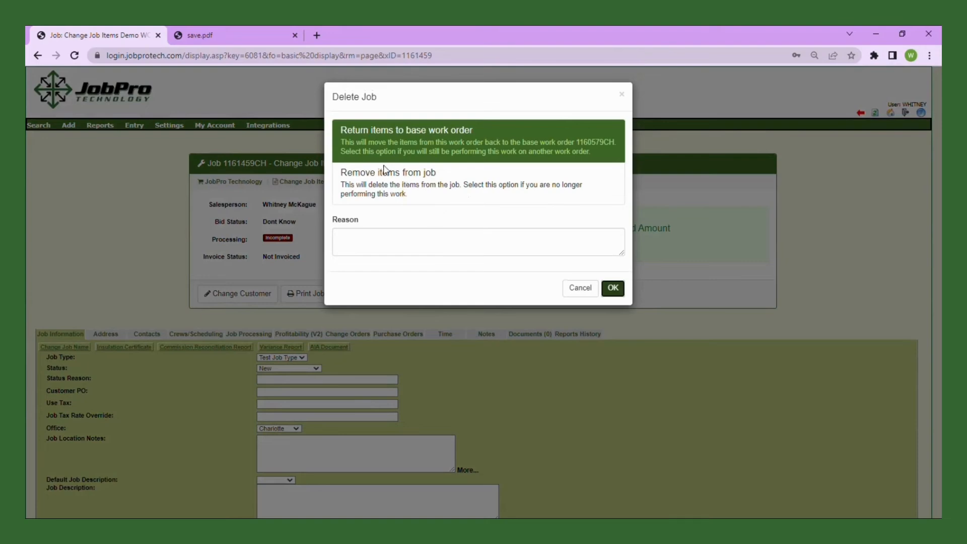
{"action": "left_click", "coordinate": [436, 193]}
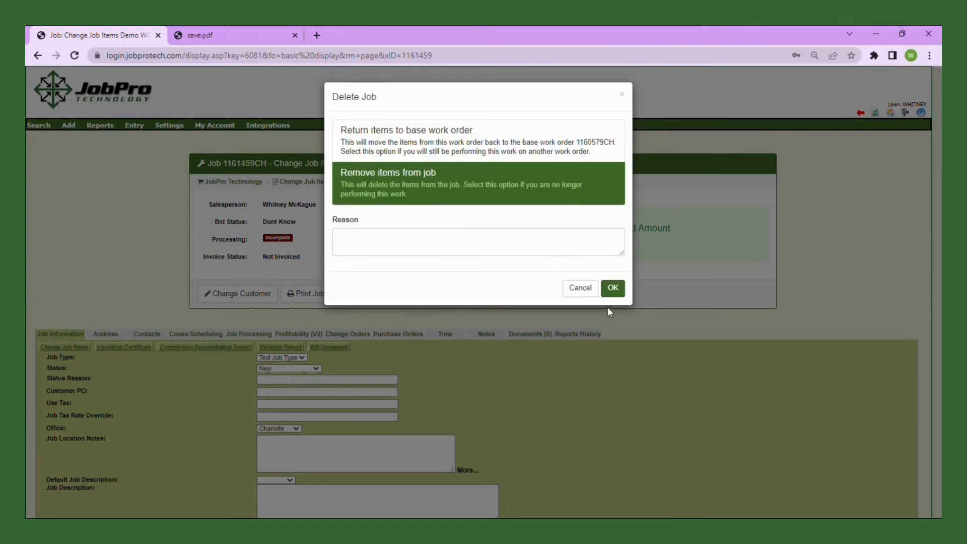
{"action": "left_click", "coordinate": [613, 288]}
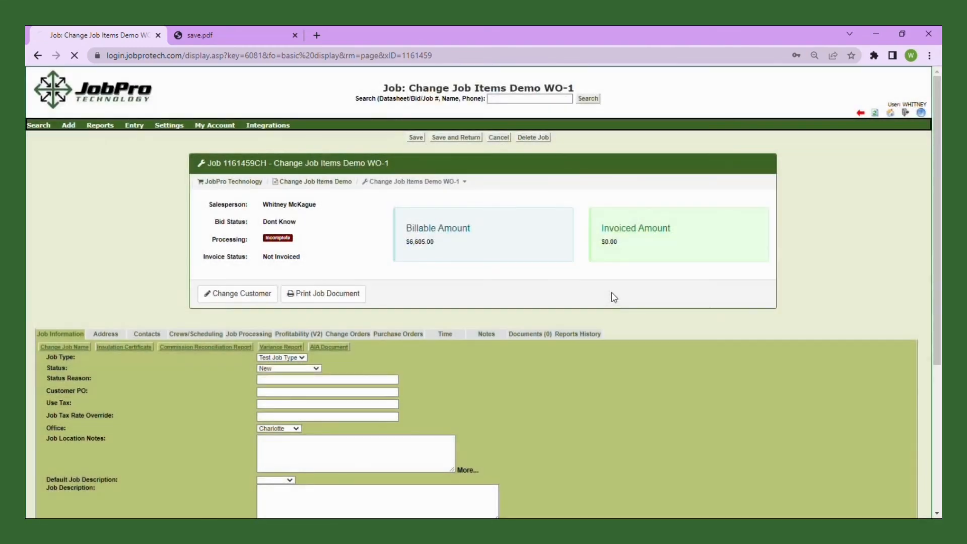